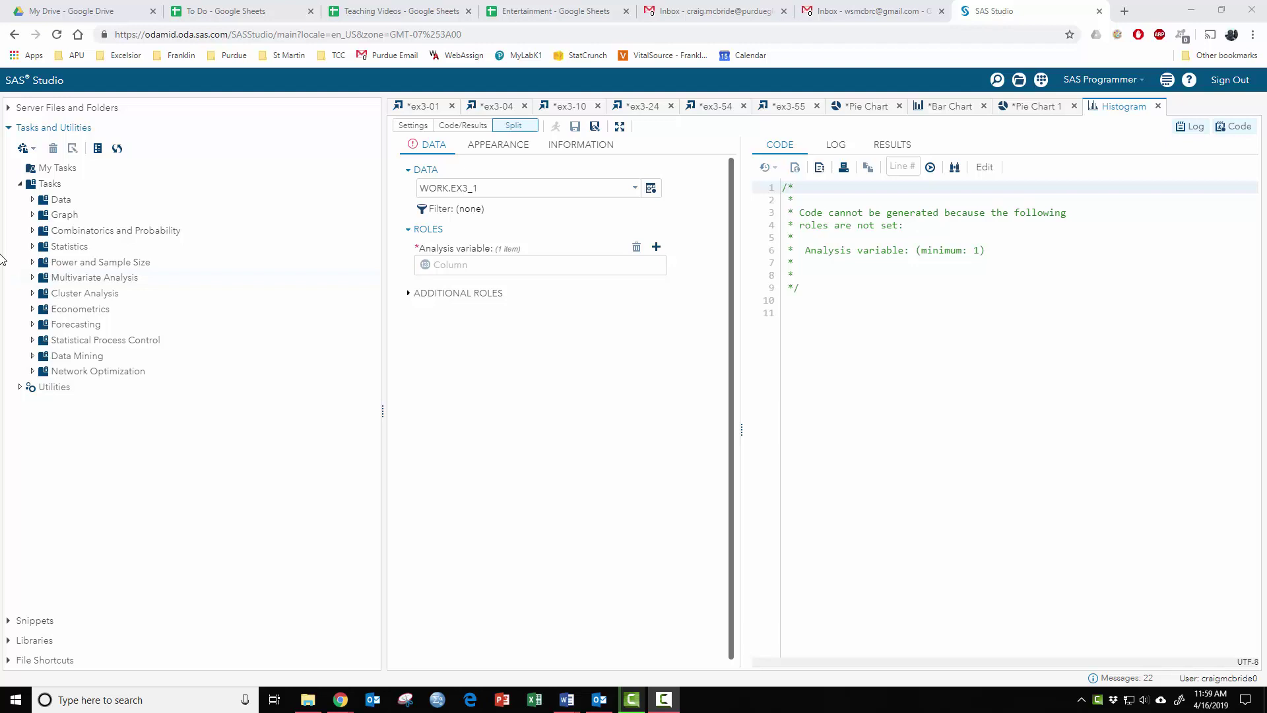
Step: Expand the Statistics tasks and start a new One-Way Frequencies task
click(32, 247)
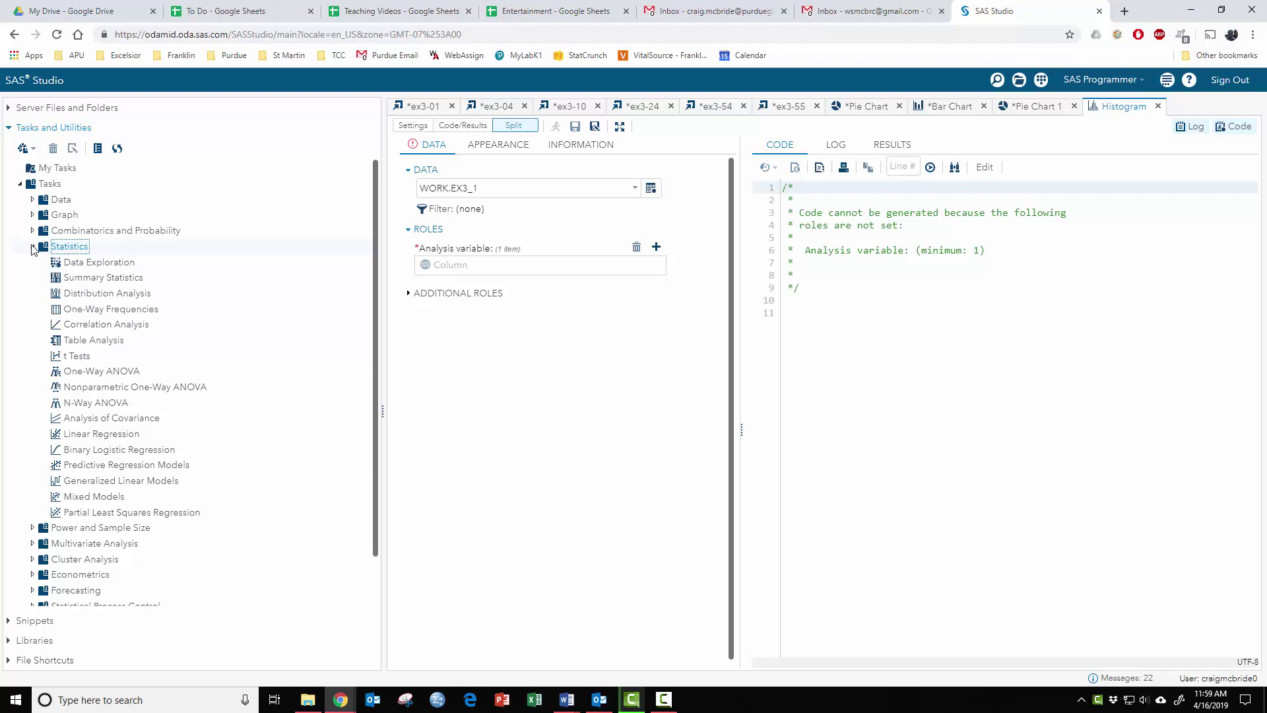
click(78, 311)
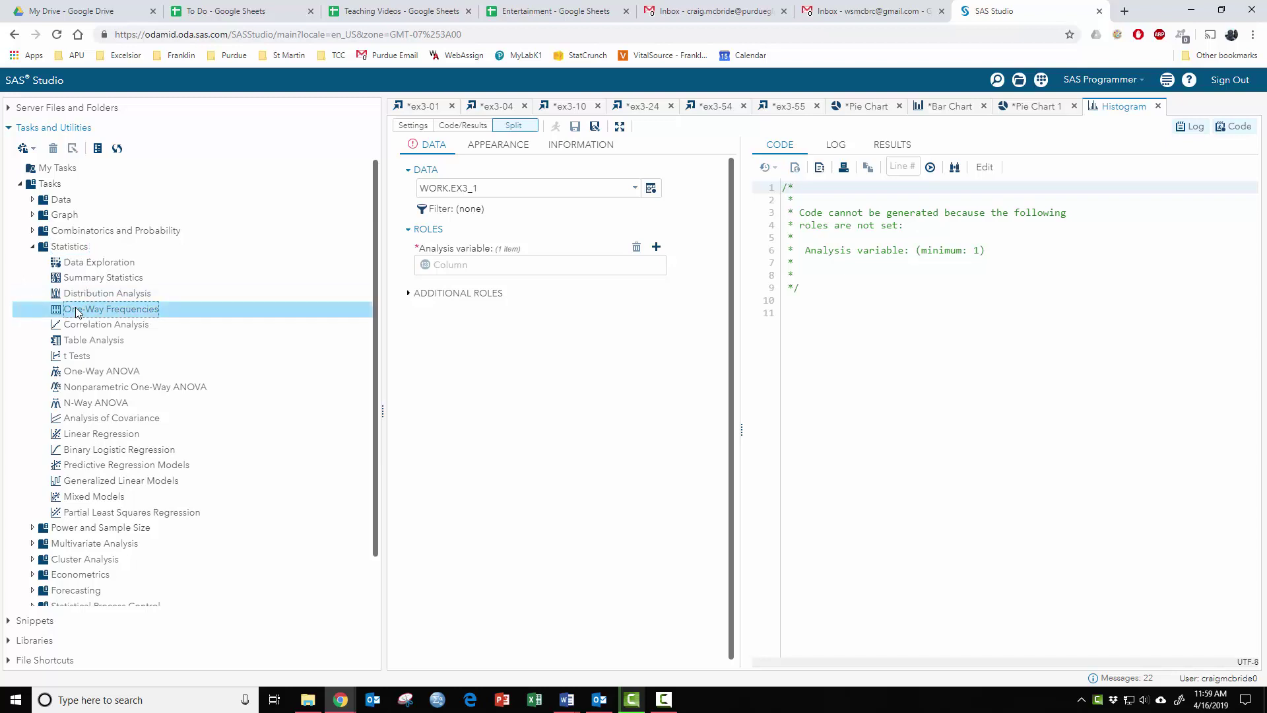
double_click(78, 310)
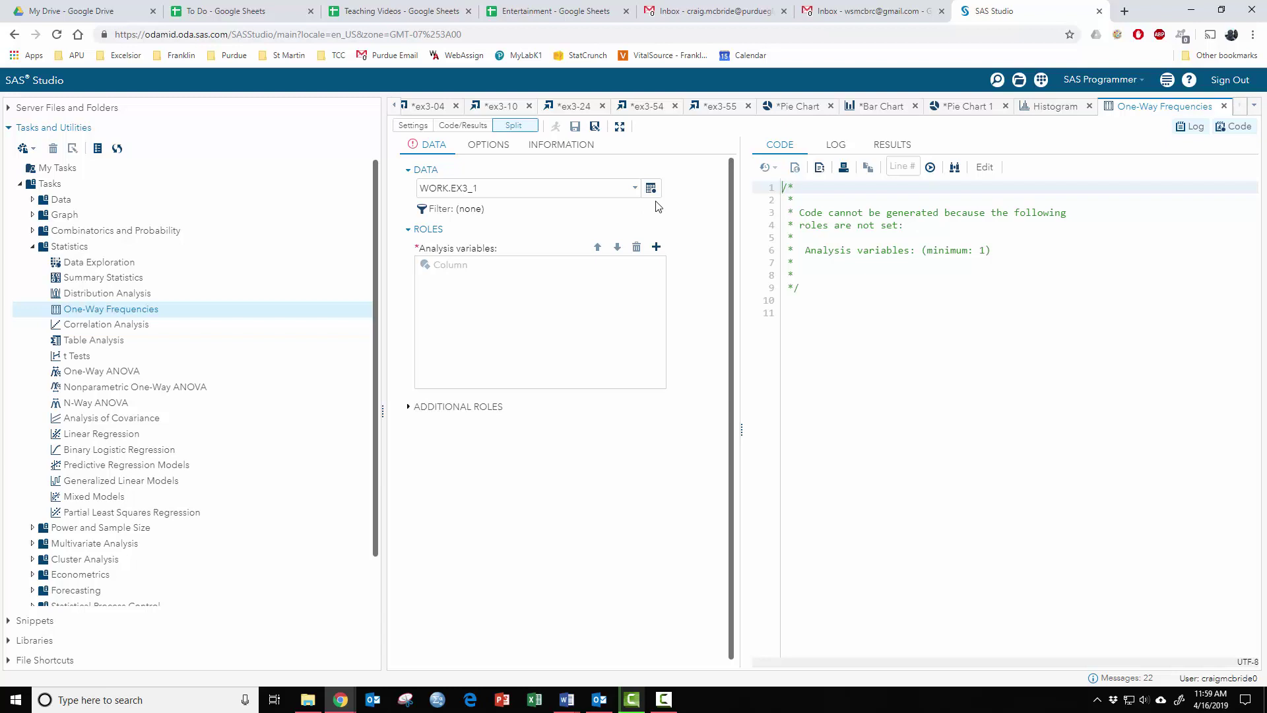
Step: Run One-Way Frequencies on the 1985 column of WORK.EX3_10
click(651, 188)
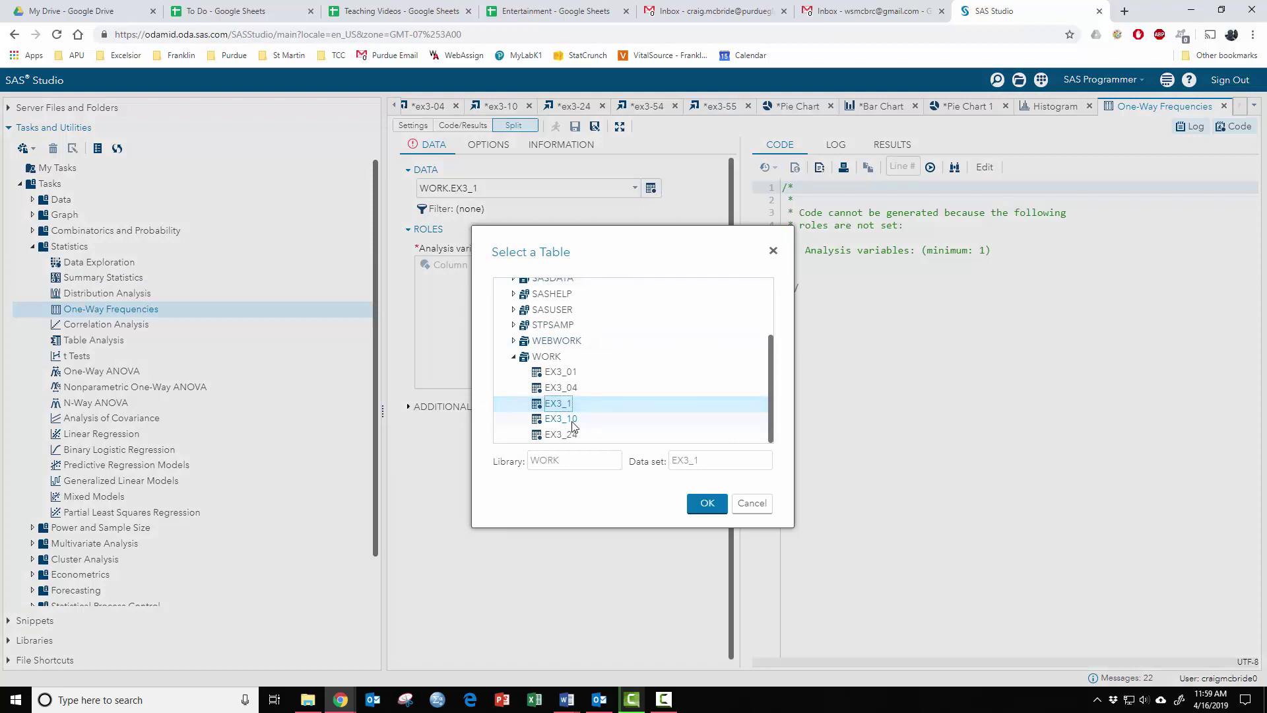
double_click(571, 421)
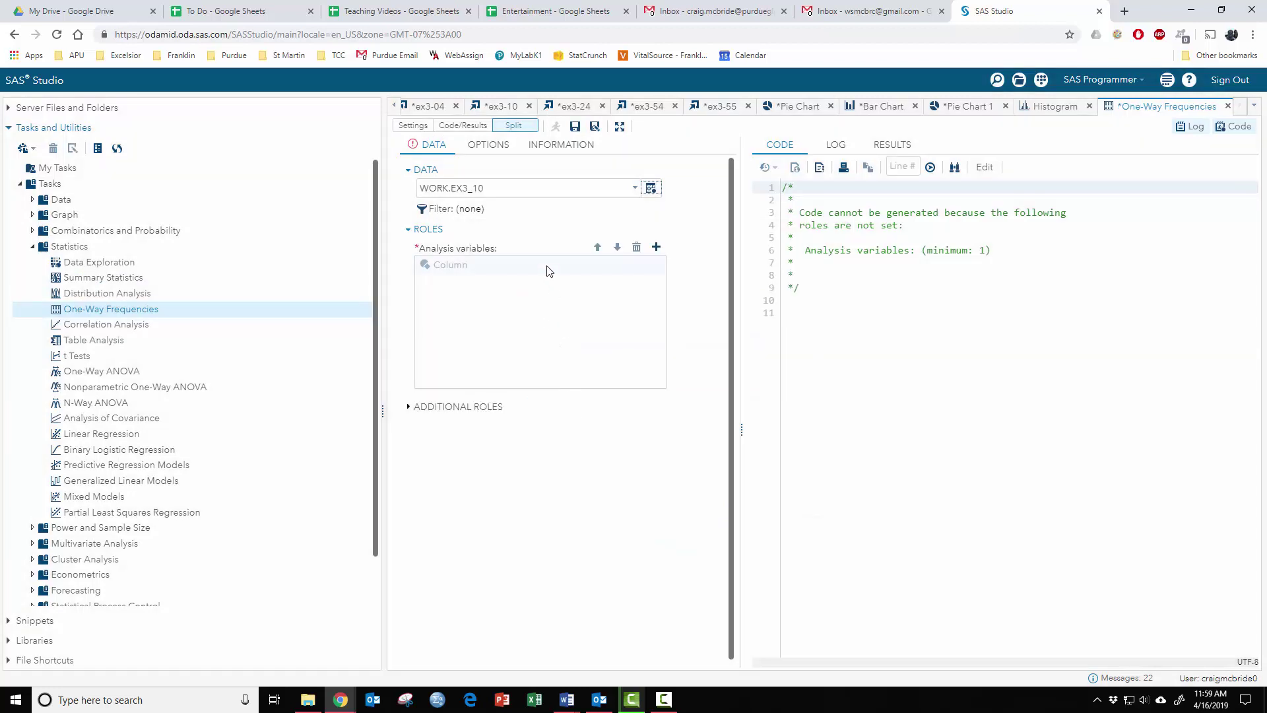
click(657, 248)
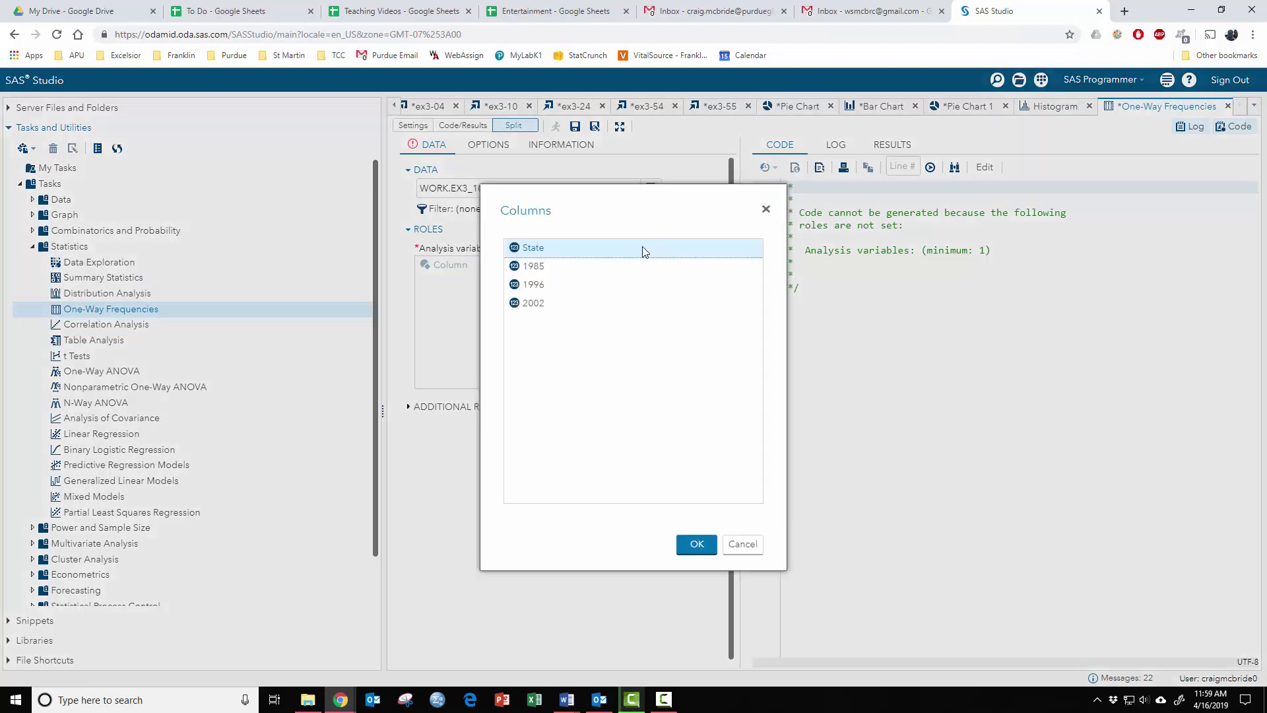
double_click(536, 274)
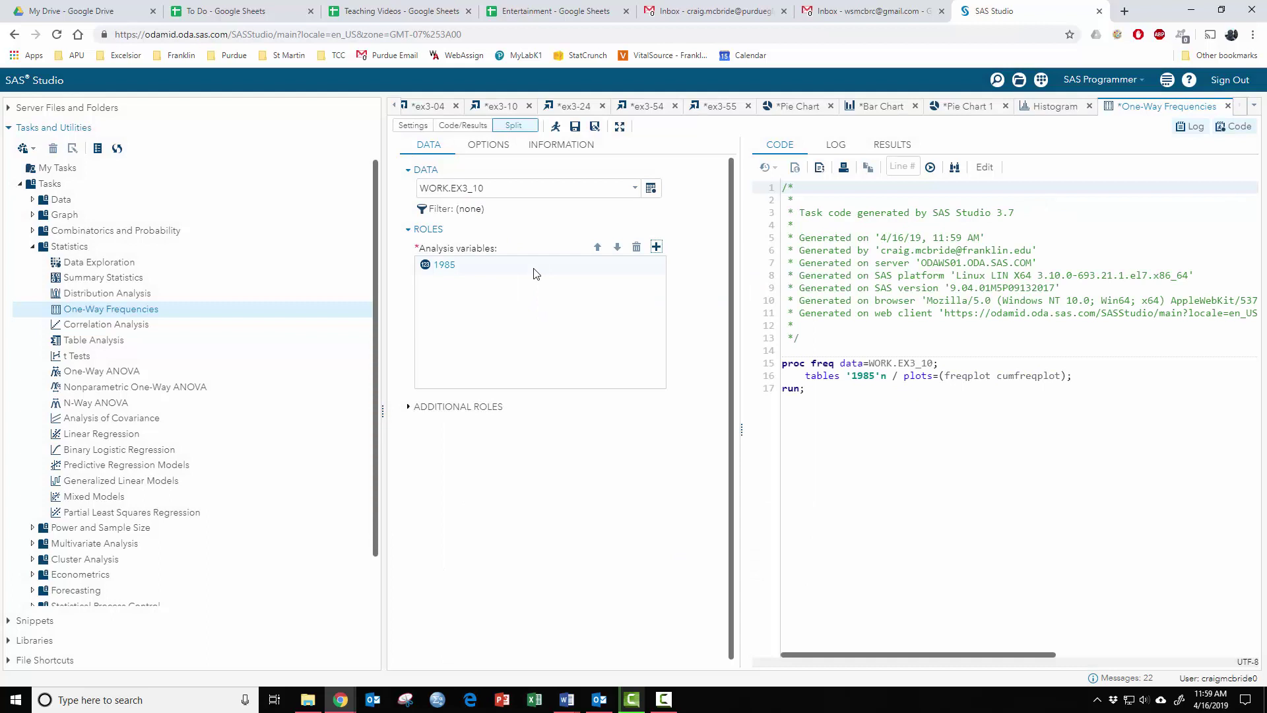
click(556, 127)
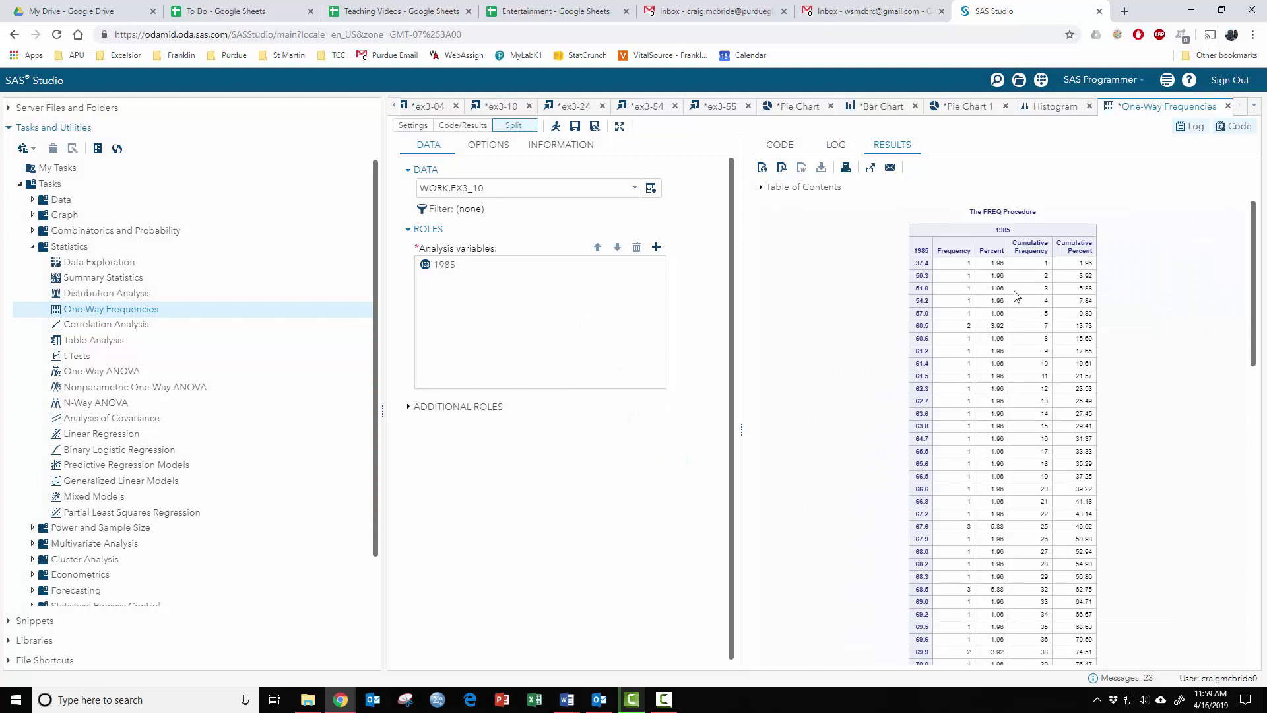
Step: Scroll the 1985 results down to the Distribution of 1985 histogram
scroll(1016, 296, down, 2)
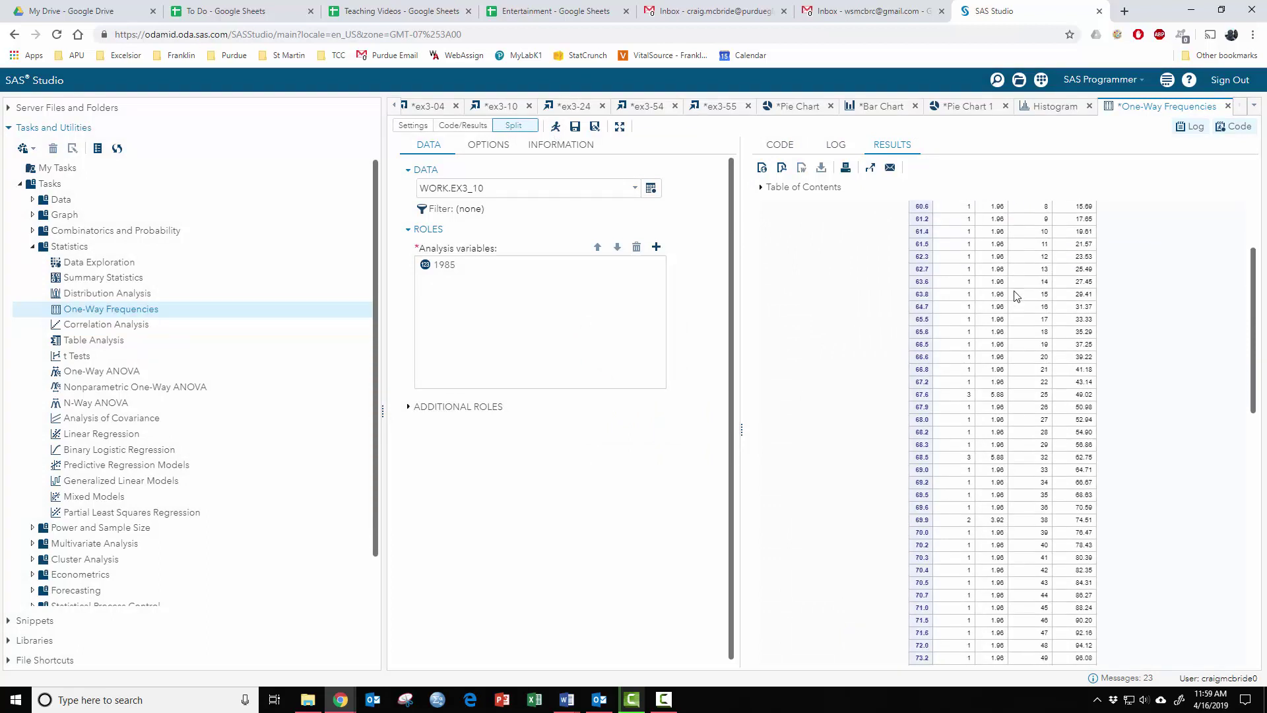
scroll(1015, 297, up, 2)
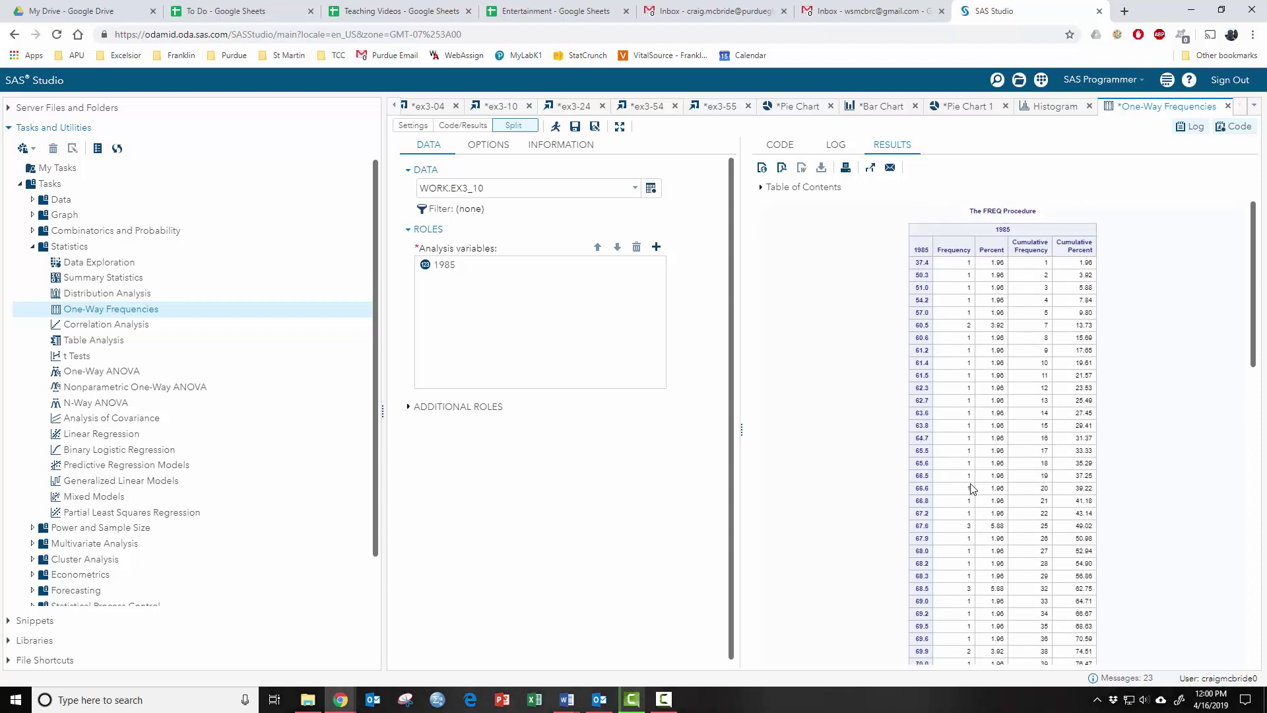
scroll(970, 486, down, 2)
scroll(969, 467, down, 4)
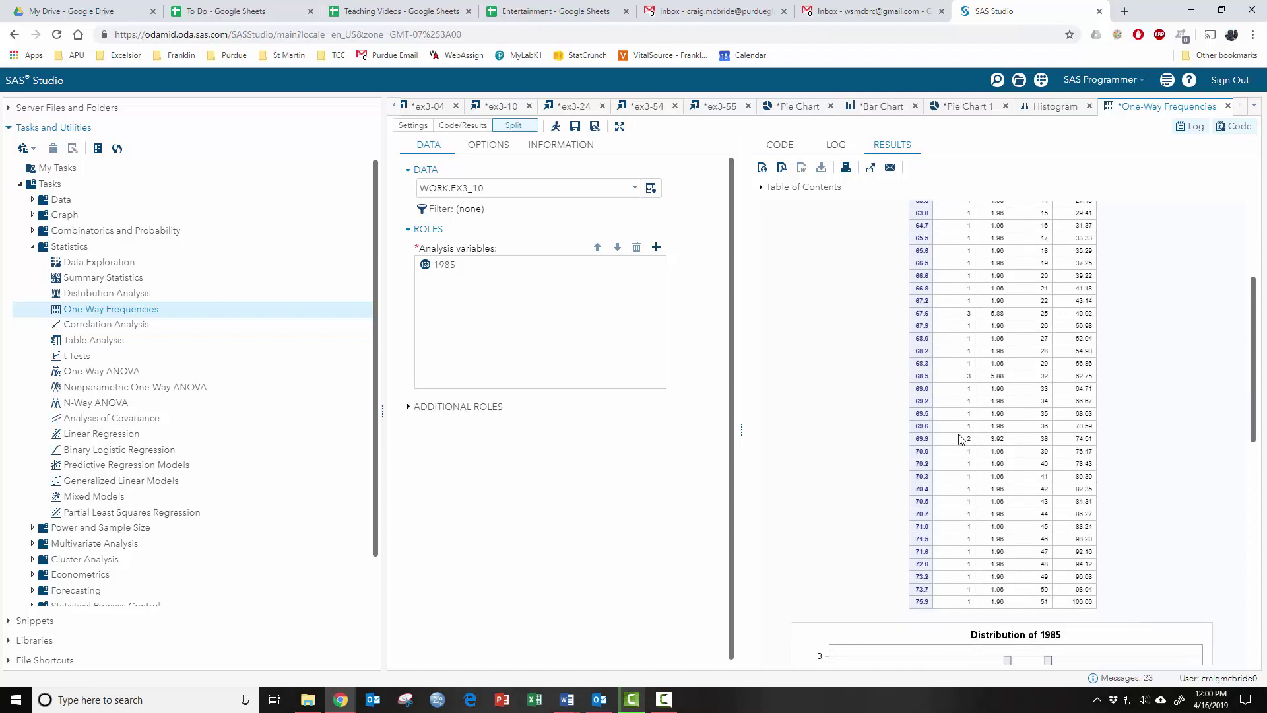
scroll(1025, 579, down, 1)
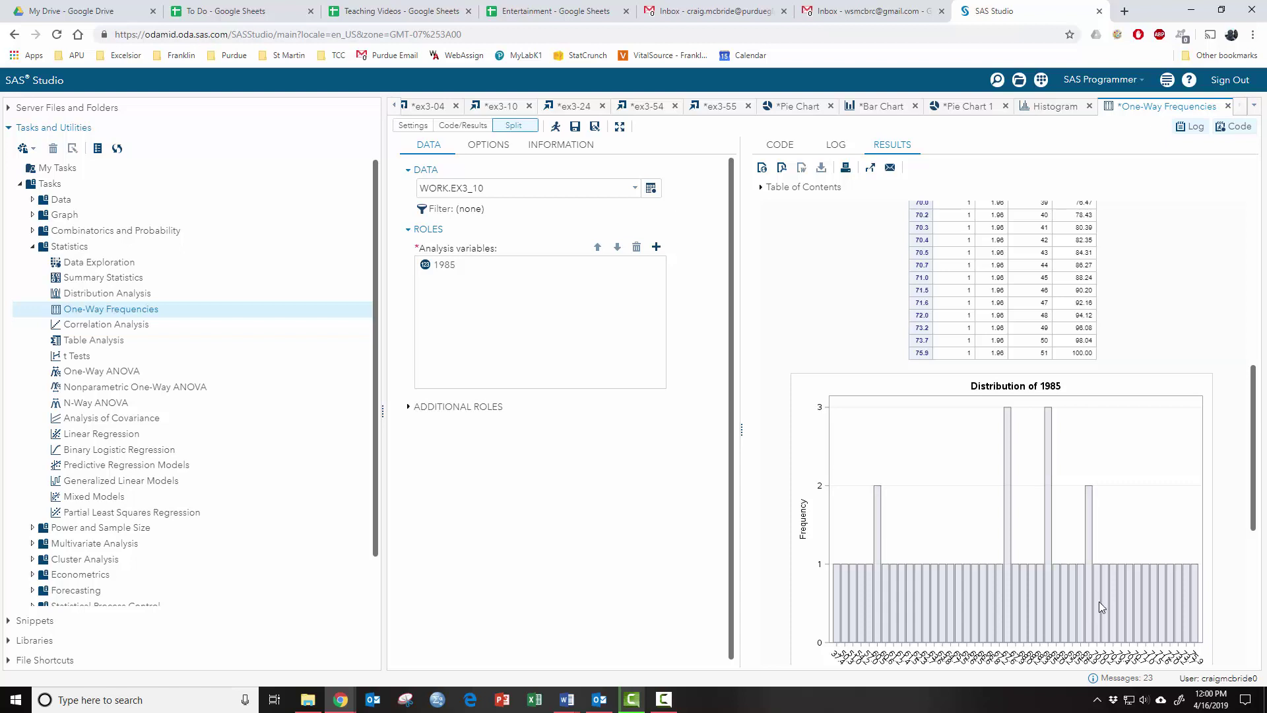
key(F10)
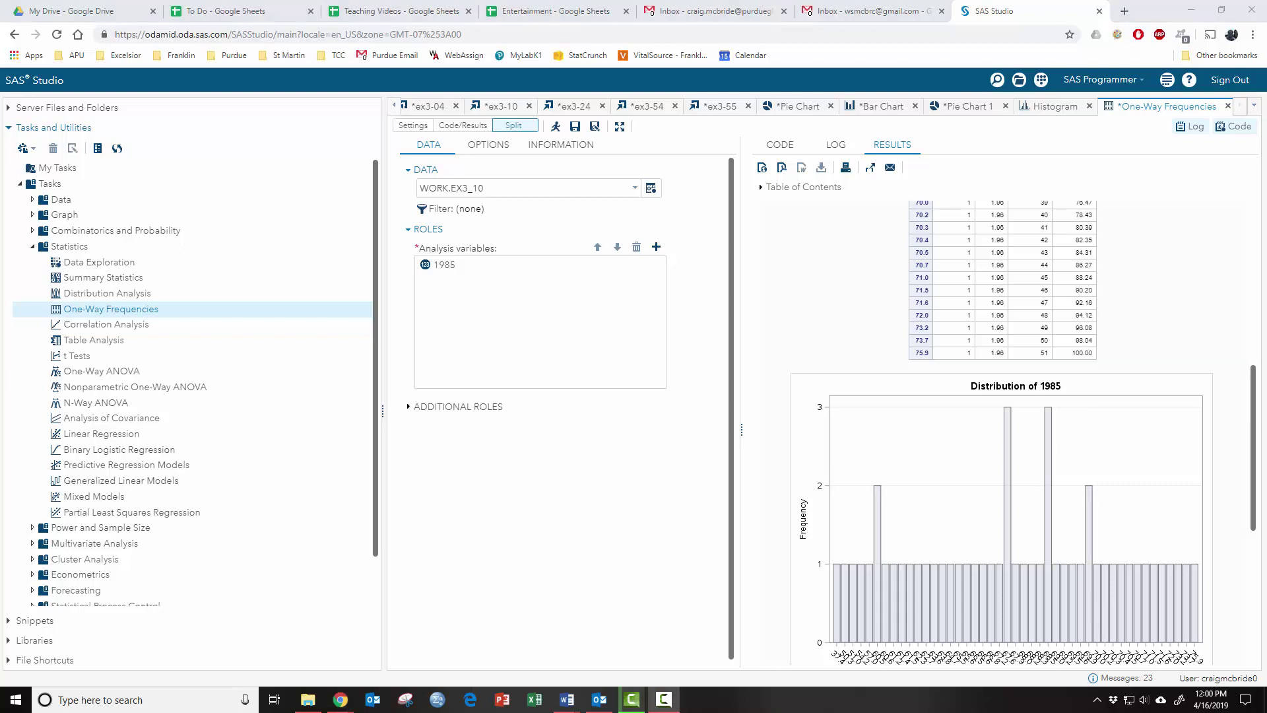
Step: Switch the data to WORK.EX3_04 and run frequencies on the Floride column
click(652, 188)
scroll(597, 399, down, 3)
double_click(568, 387)
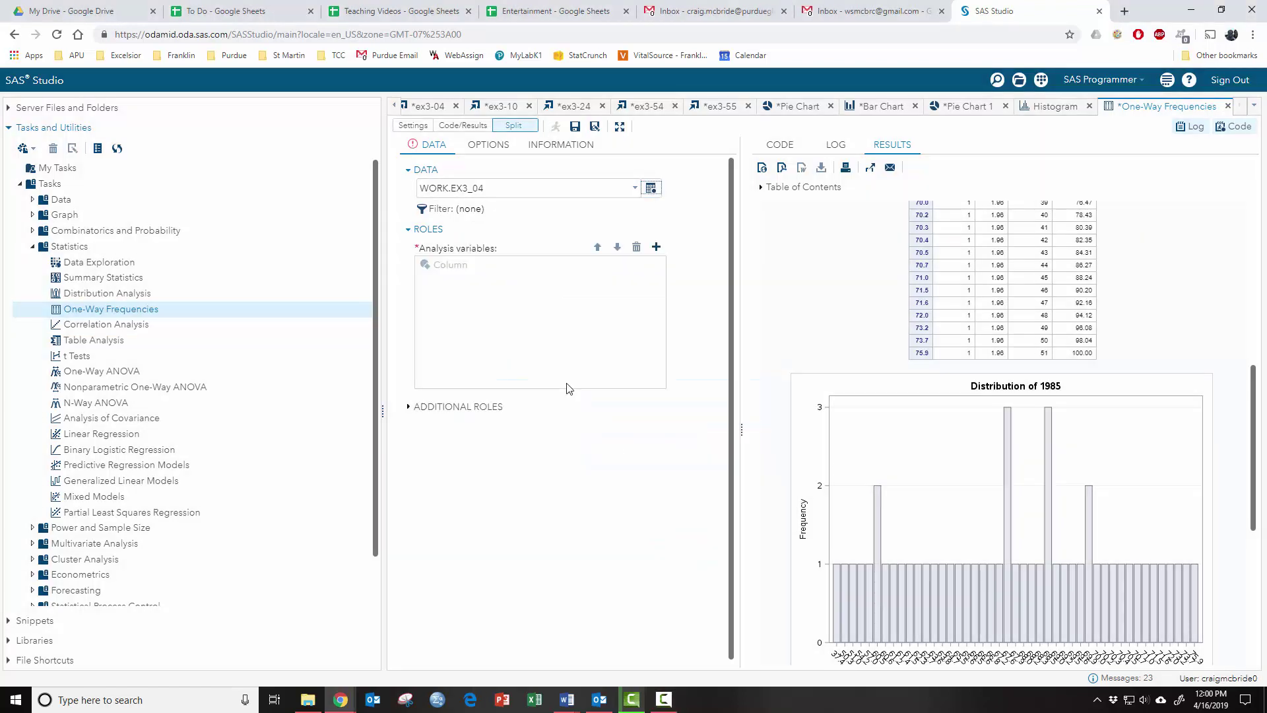
click(656, 247)
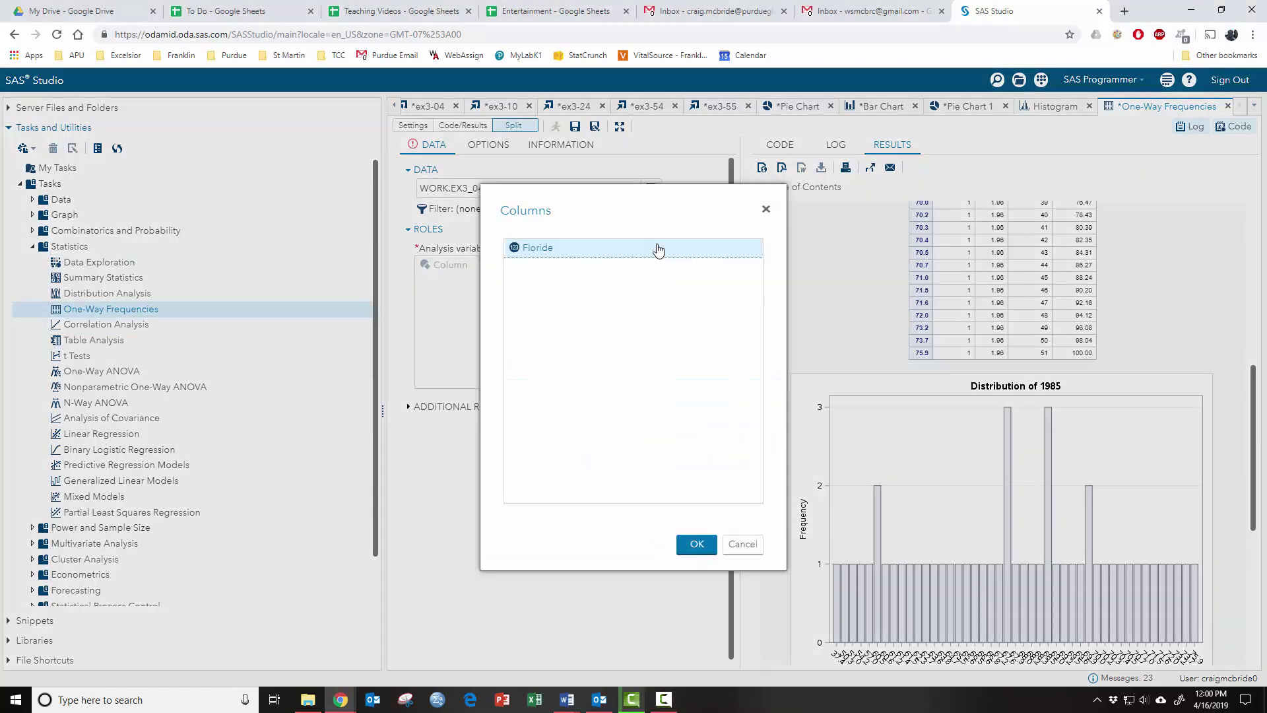
double_click(538, 250)
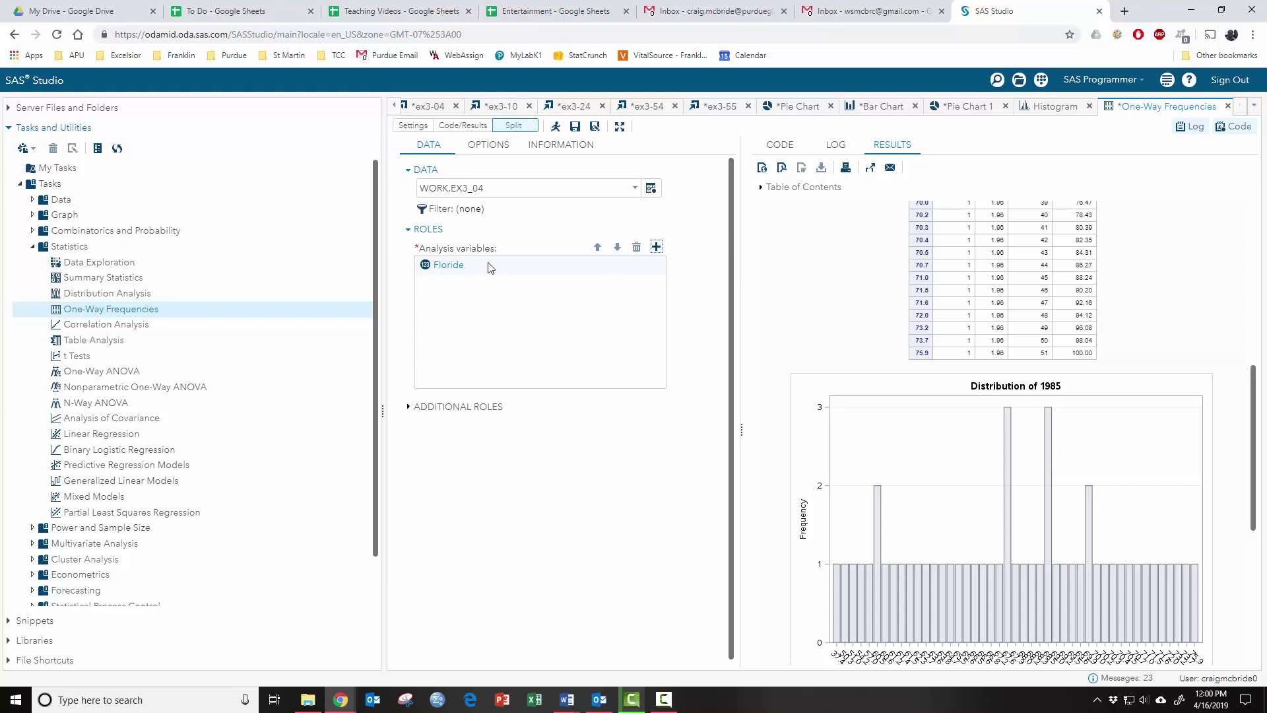
click(556, 126)
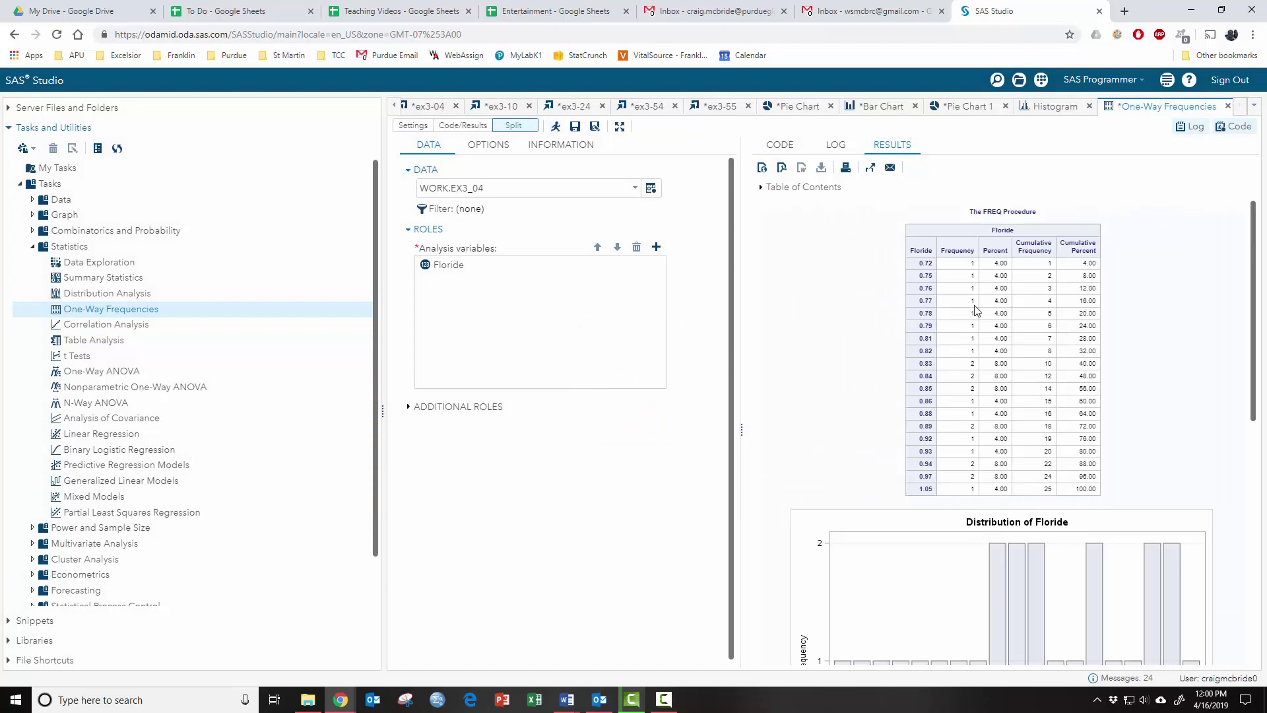
Step: Scroll through the Floride frequency table, which runs from 0.72 to 1.05
scroll(991, 462, down, 3)
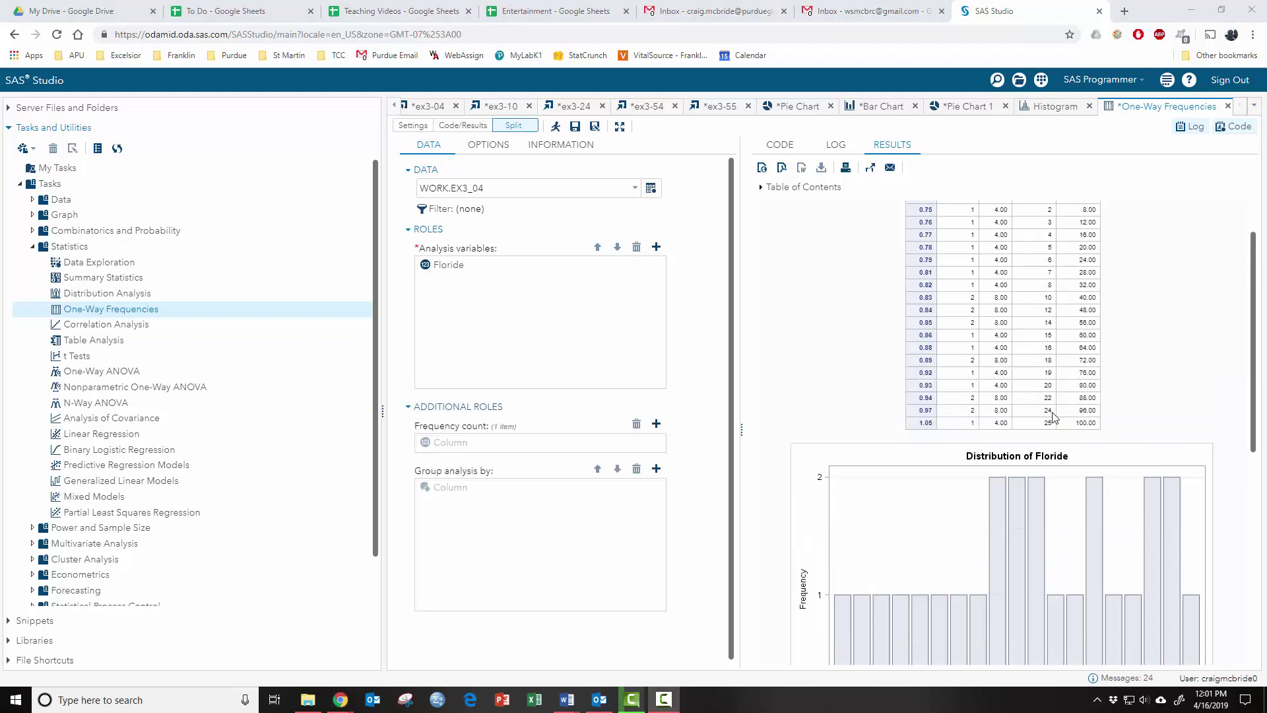
scroll(1055, 415, up, 2)
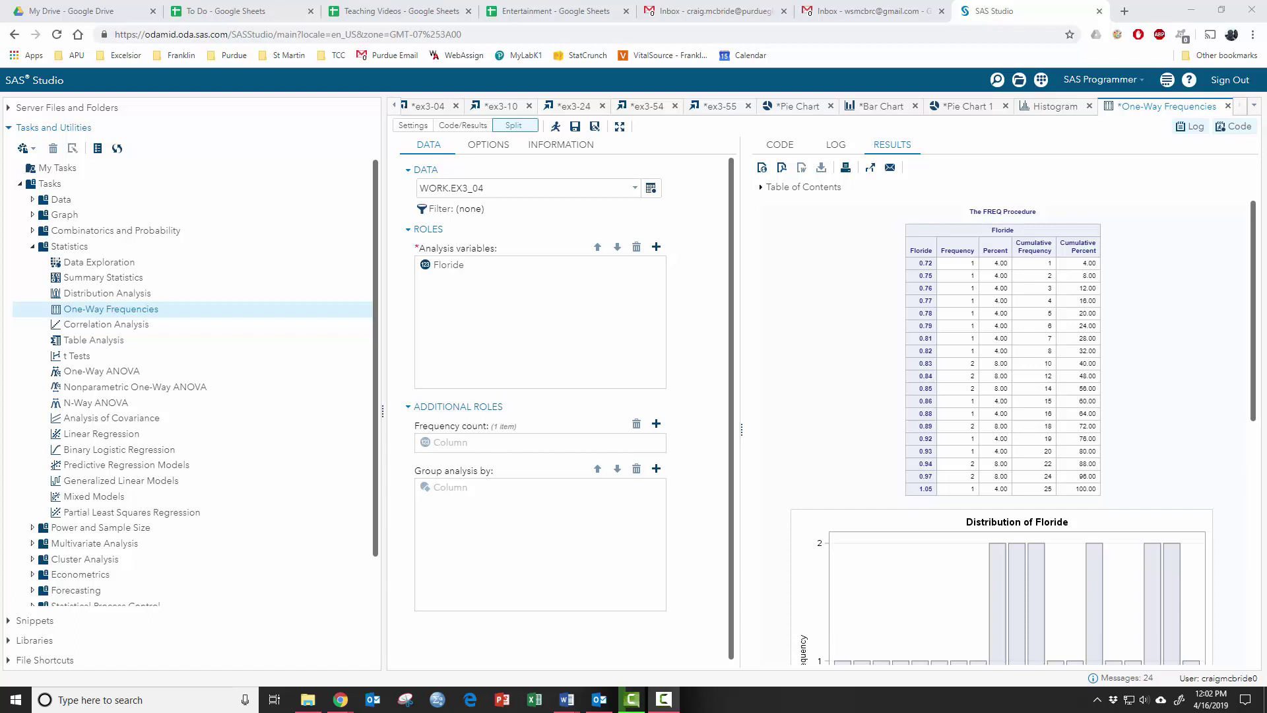
Step: Open a new Summary Statistics task using WORK.EX3_10 as its data
double_click(91, 278)
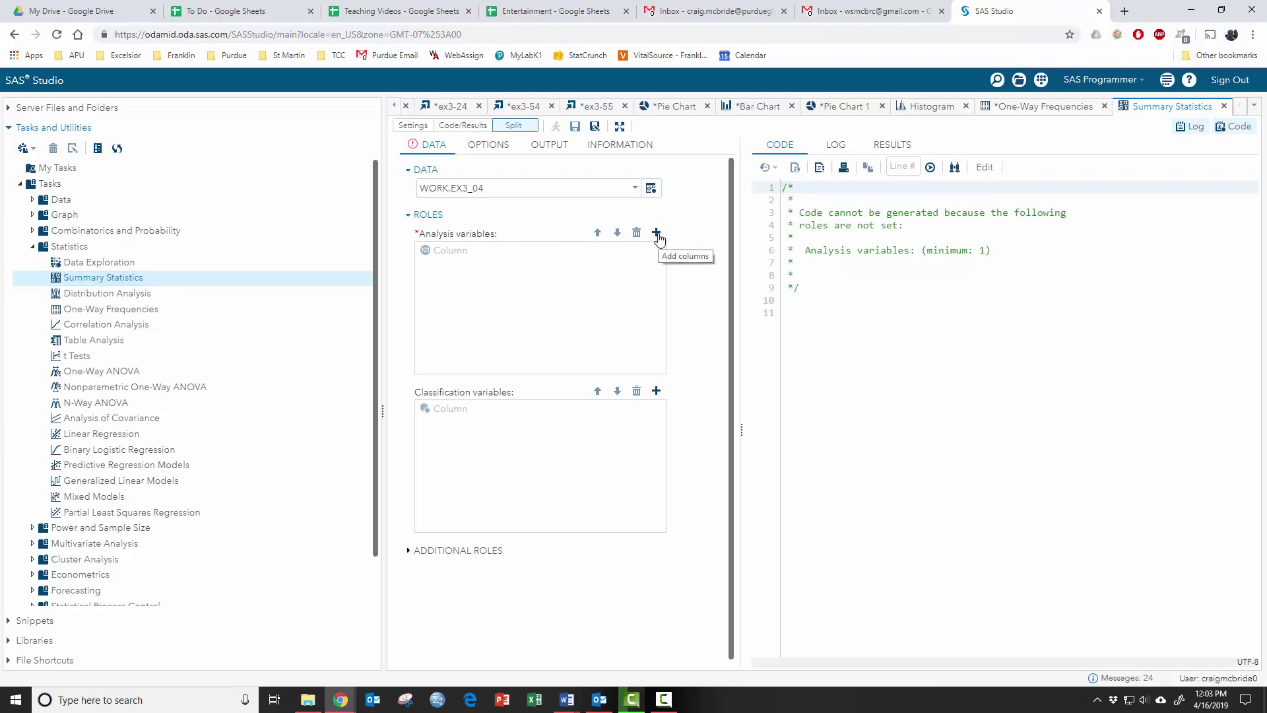
click(653, 190)
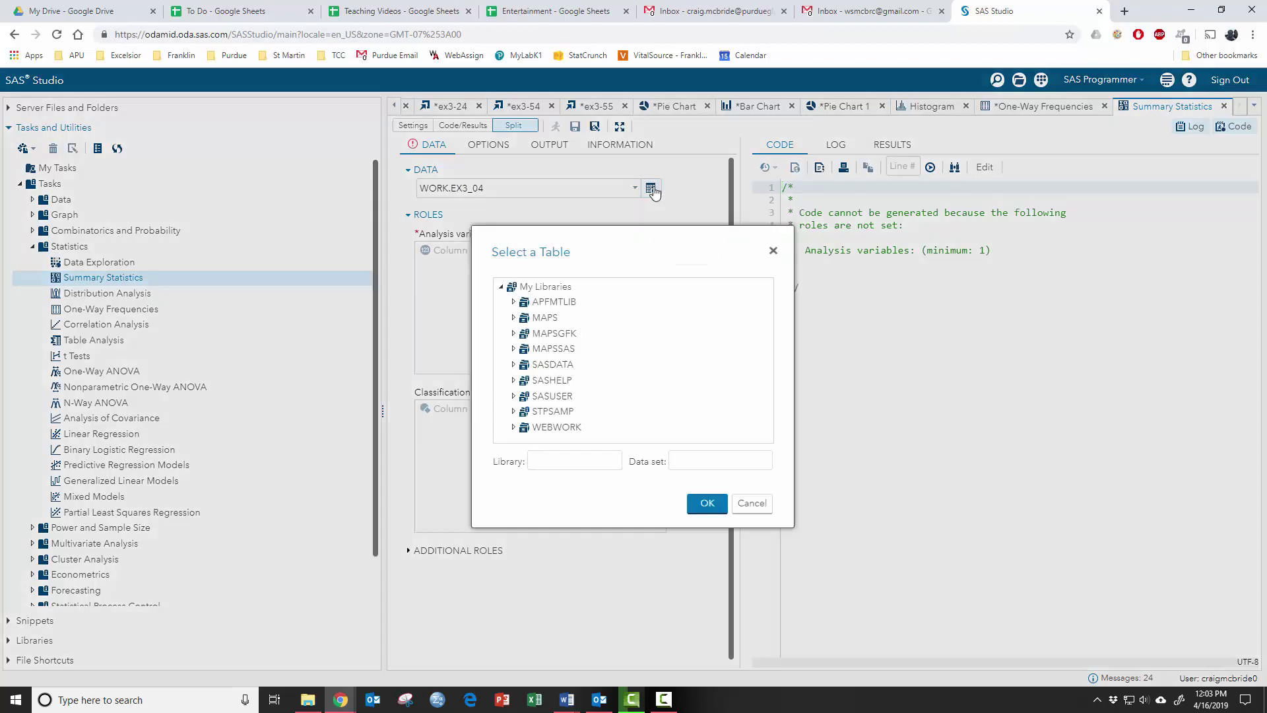
click(565, 423)
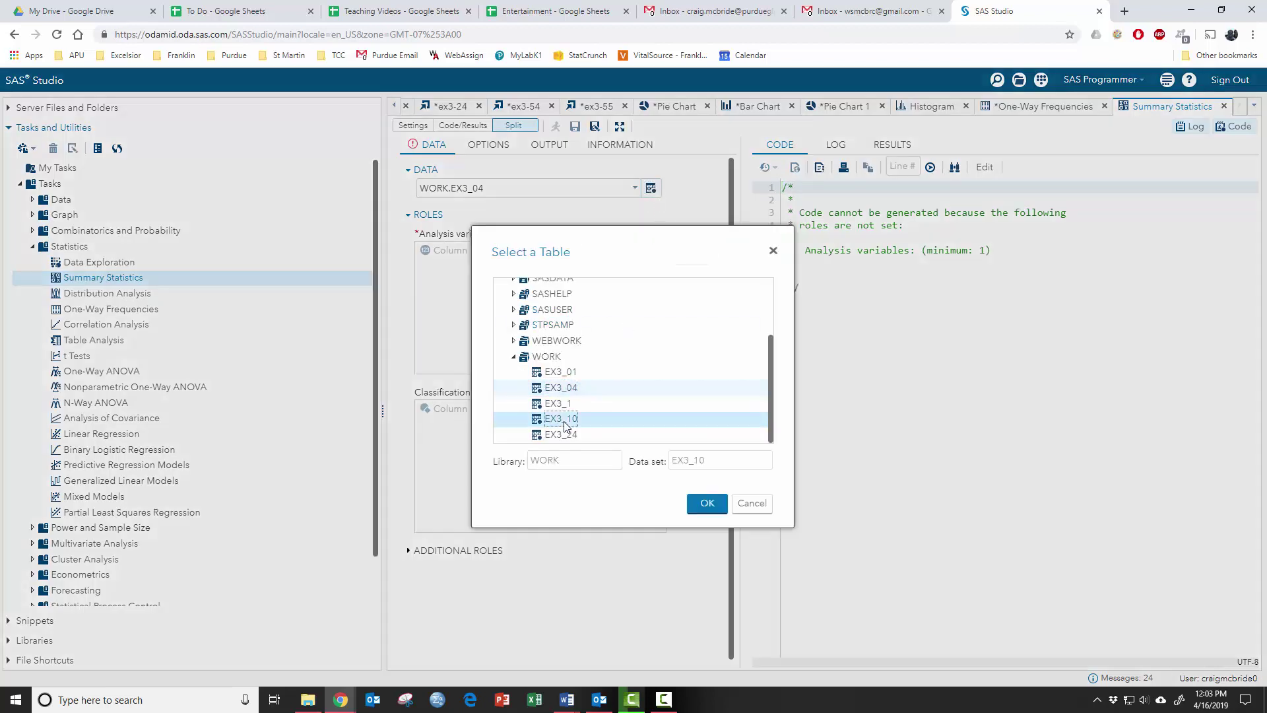
double_click(565, 422)
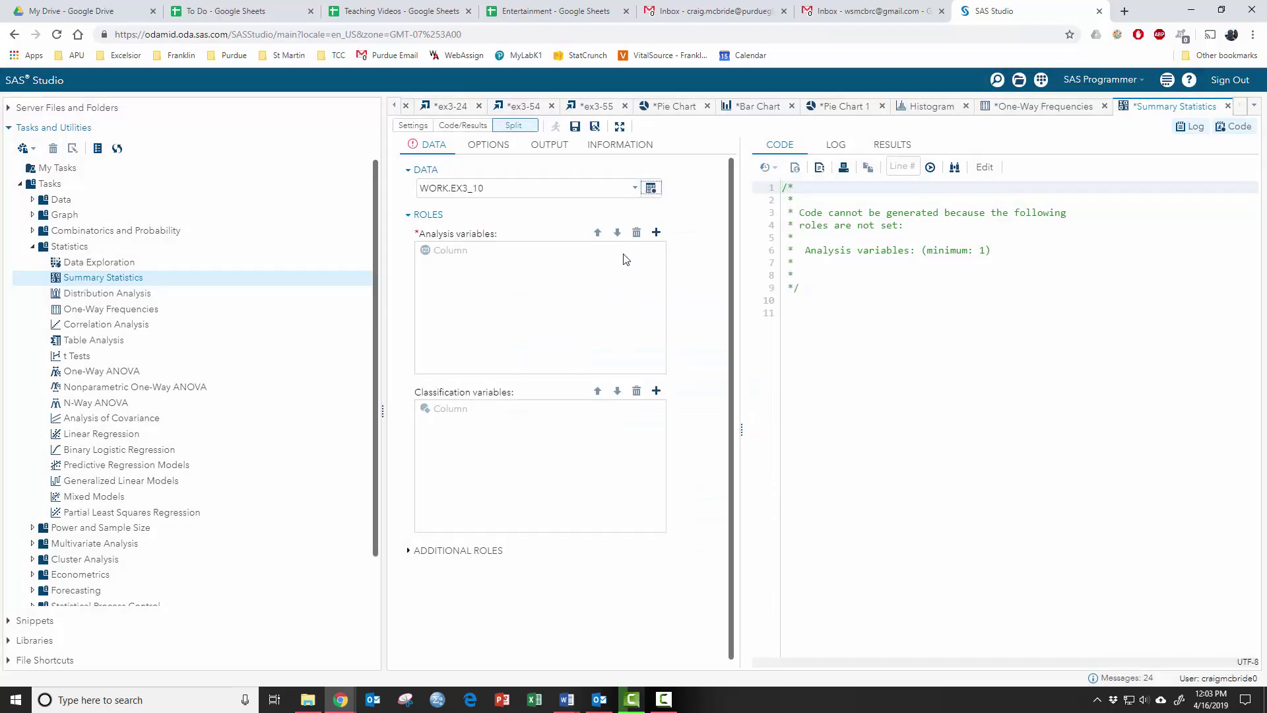
Step: Add the 1985, 1996 and 2002 columns as analysis variables
click(656, 234)
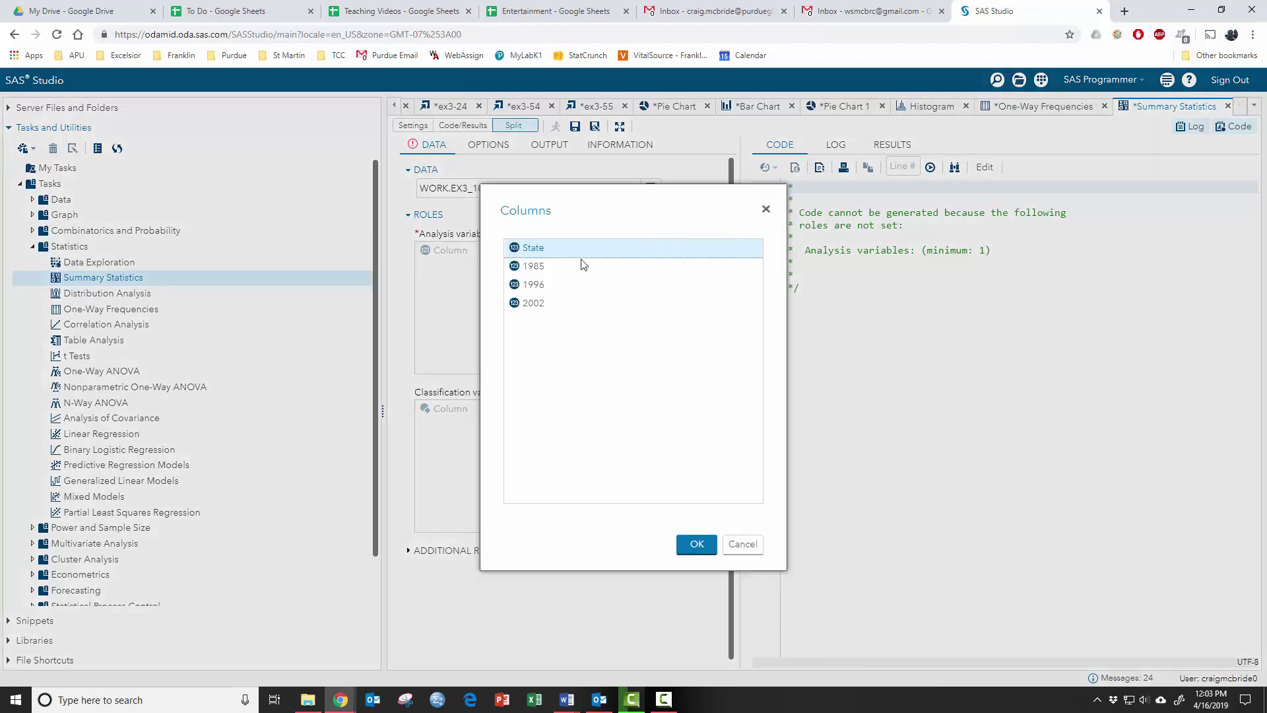
click(548, 271)
key(shift+Down)
key(shift+Down)
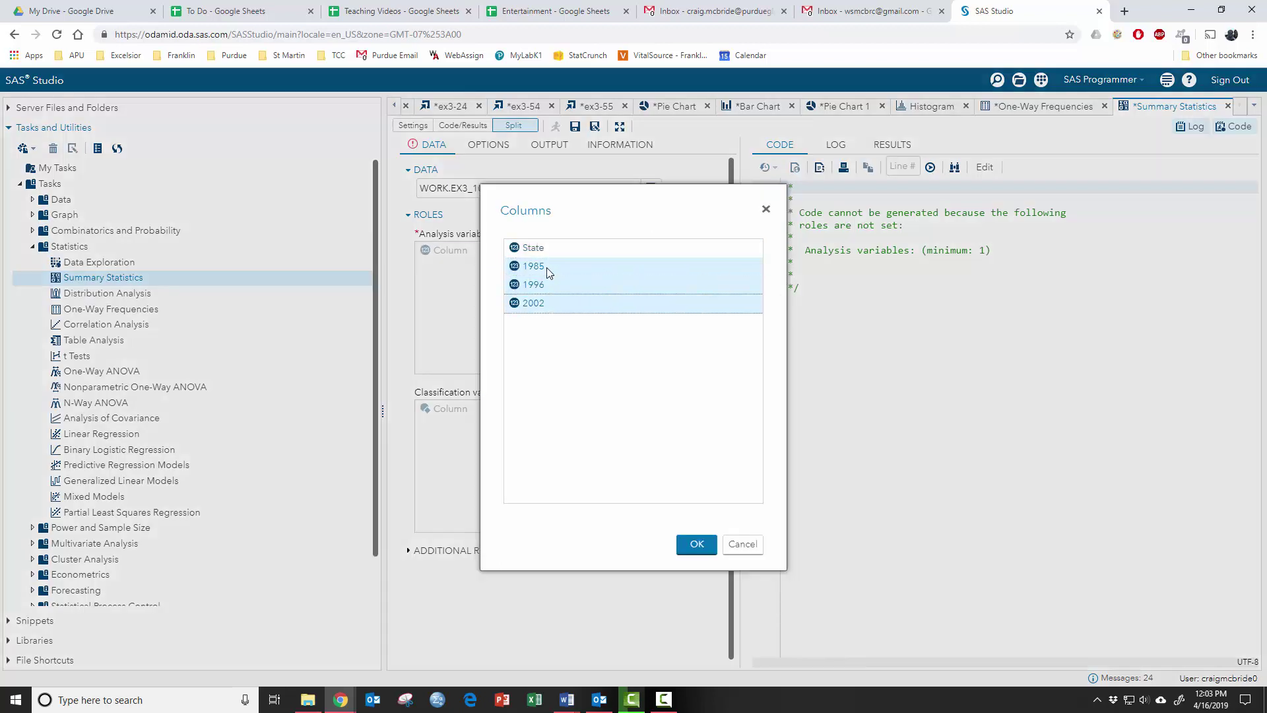
click(695, 546)
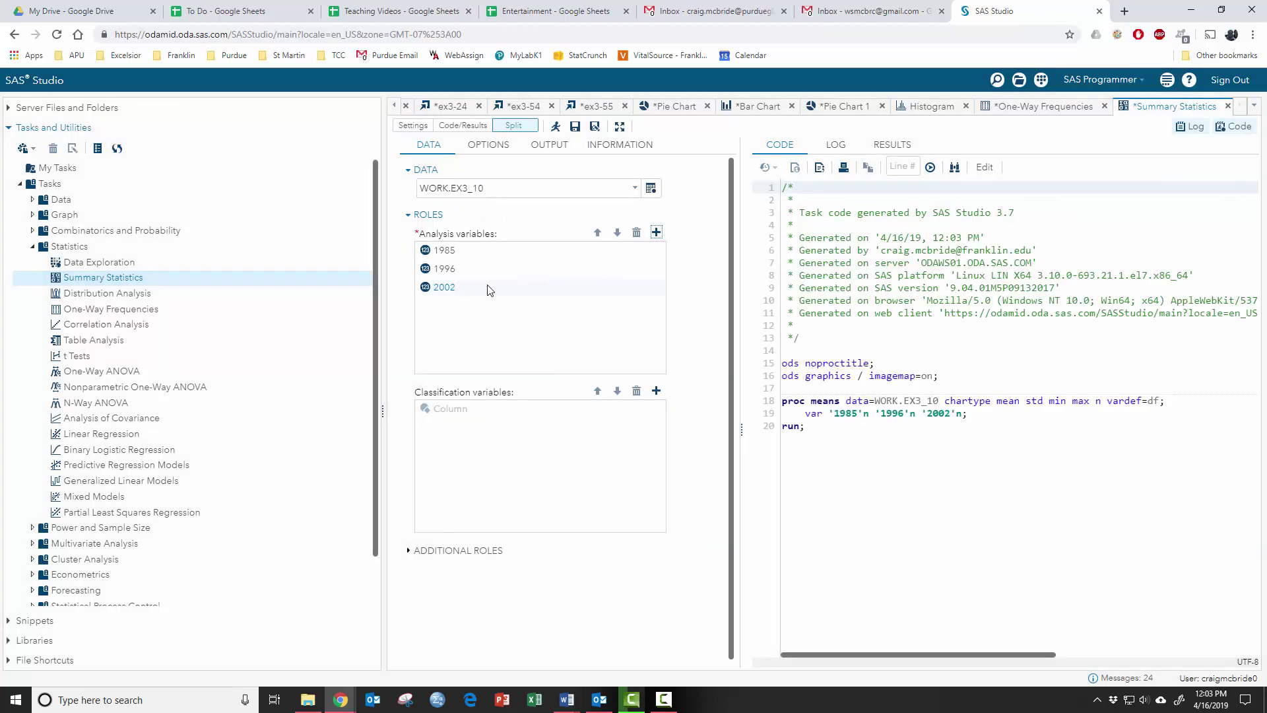
Step: On the Options tab, include Median, Variance, Mode and Range
click(491, 146)
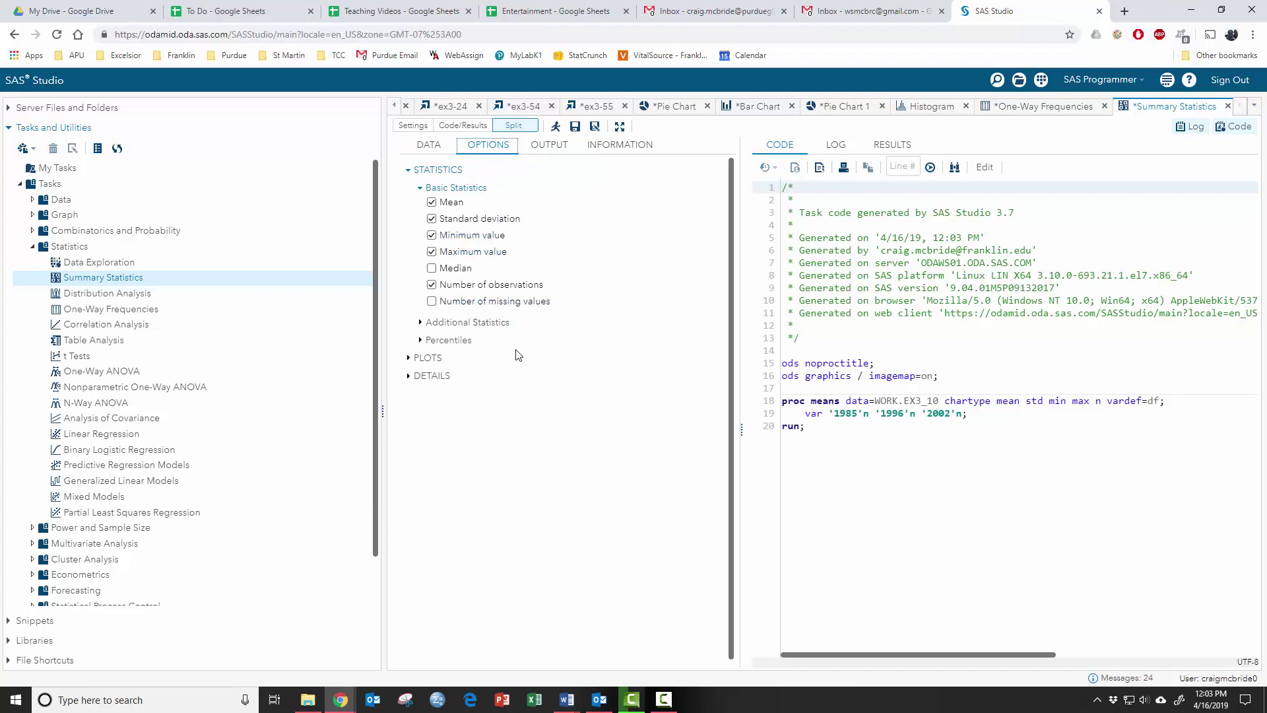
click(432, 268)
click(423, 323)
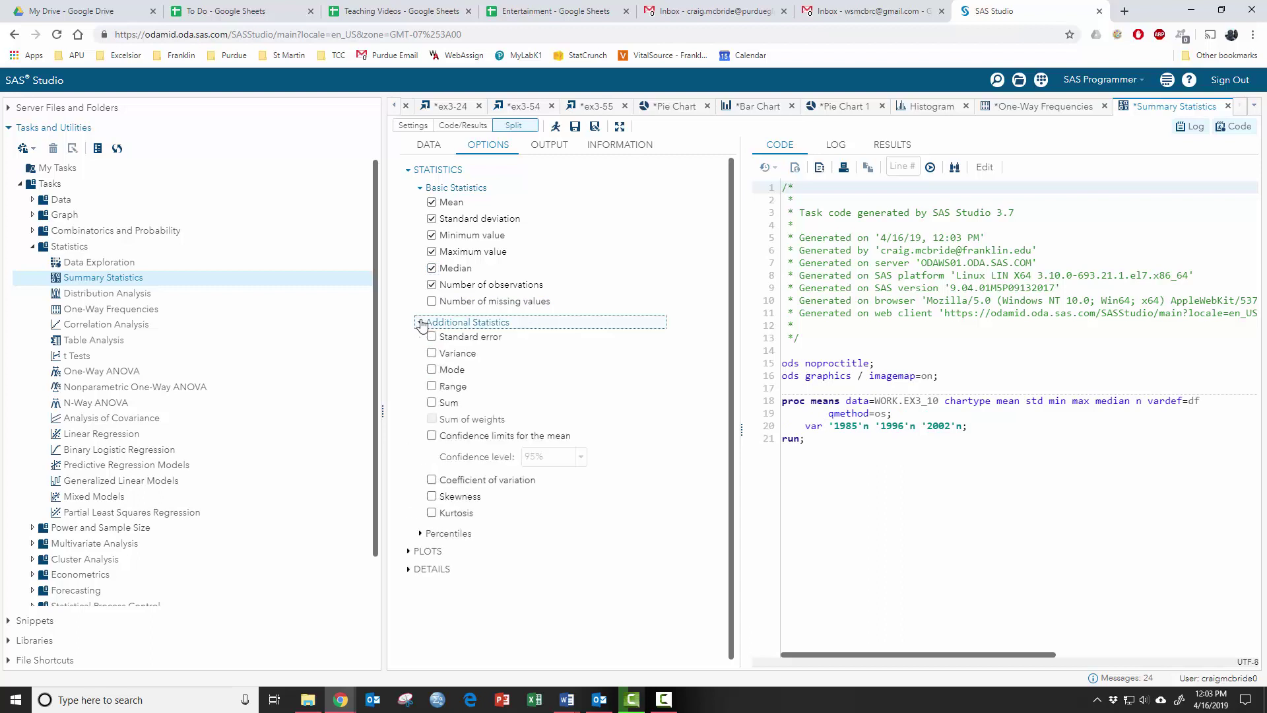
click(431, 353)
click(432, 370)
click(432, 386)
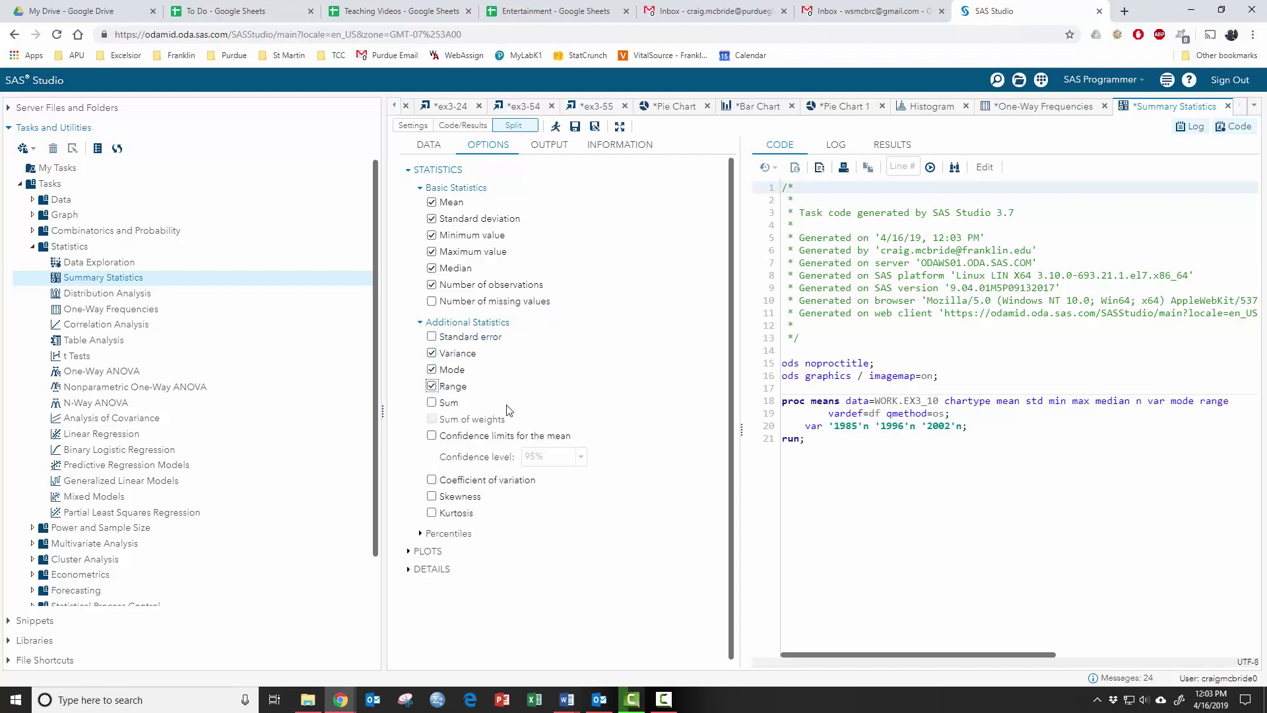
Step: Add lower quartile, upper quartile and interquartile range, then run the task
scroll(508, 410, down, 1)
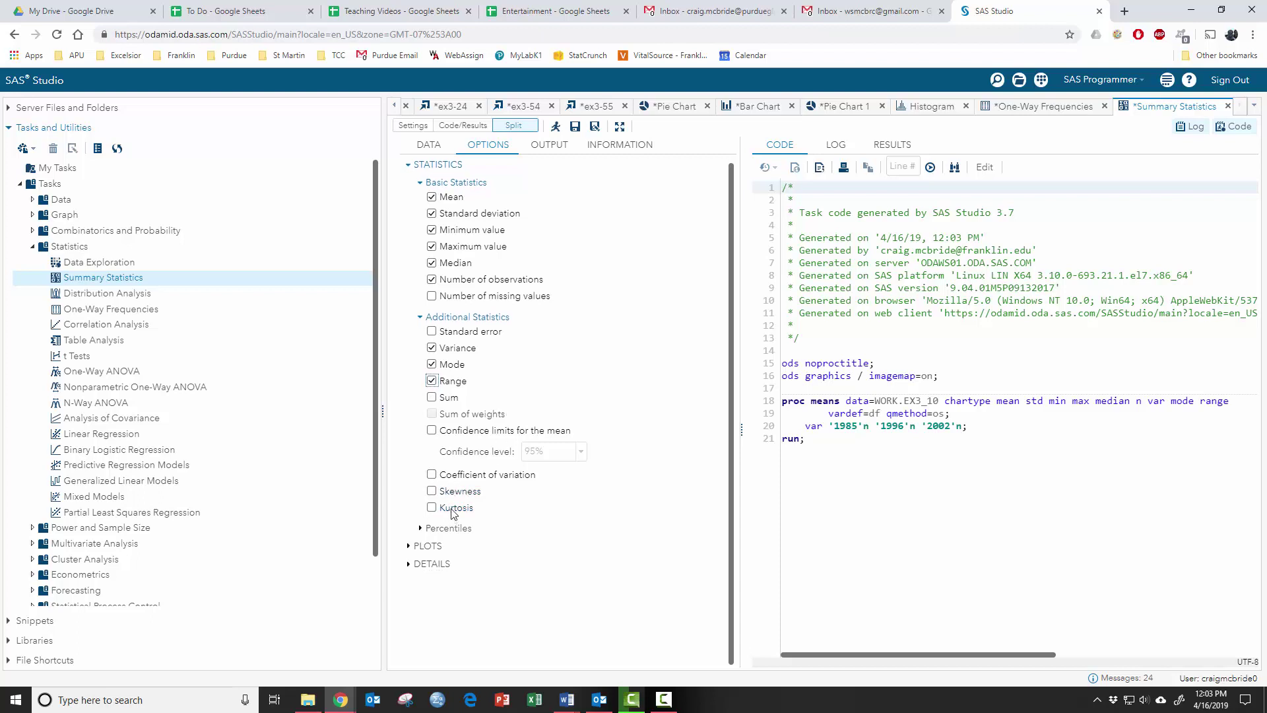
click(430, 528)
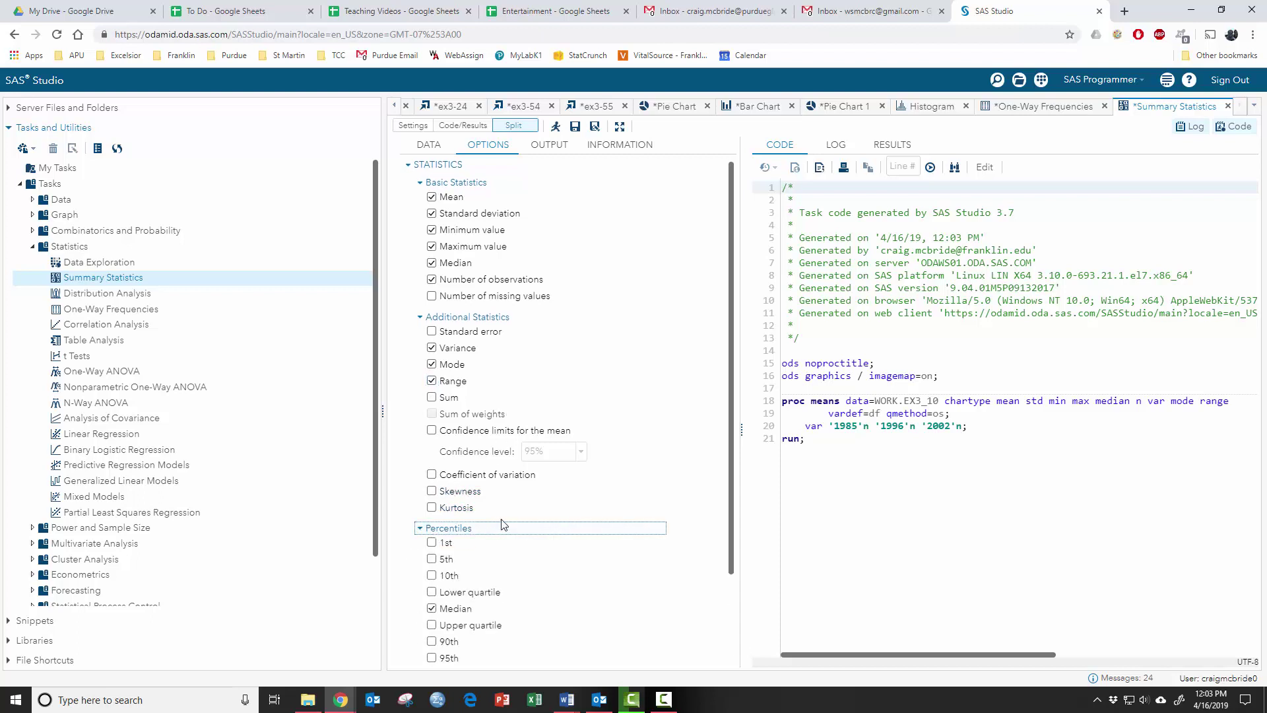
scroll(503, 523, down, 2)
click(431, 482)
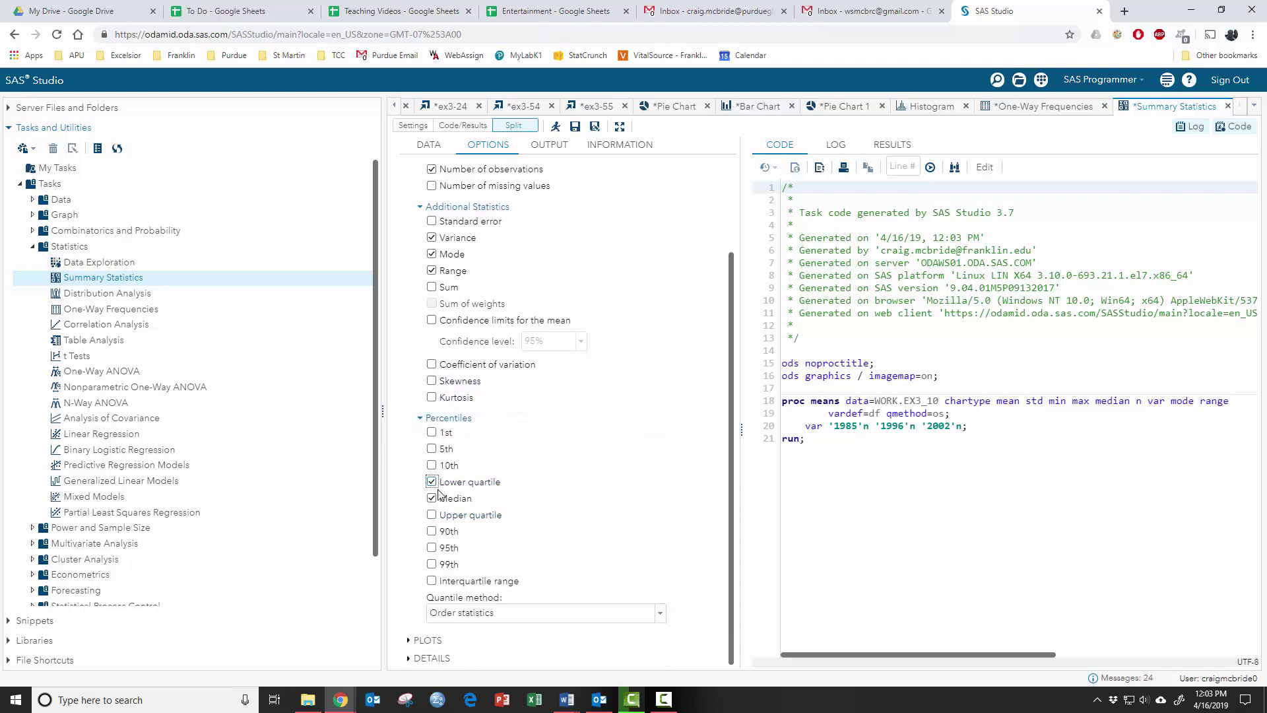
click(432, 515)
click(432, 581)
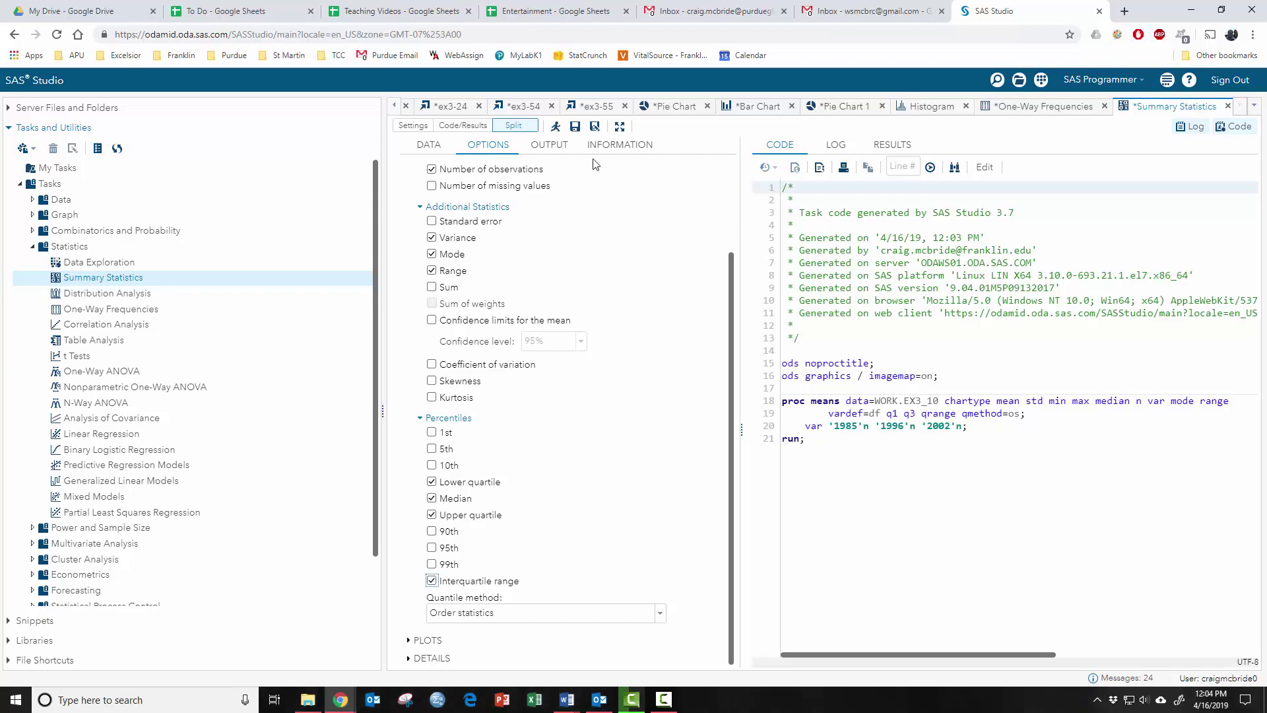
click(555, 128)
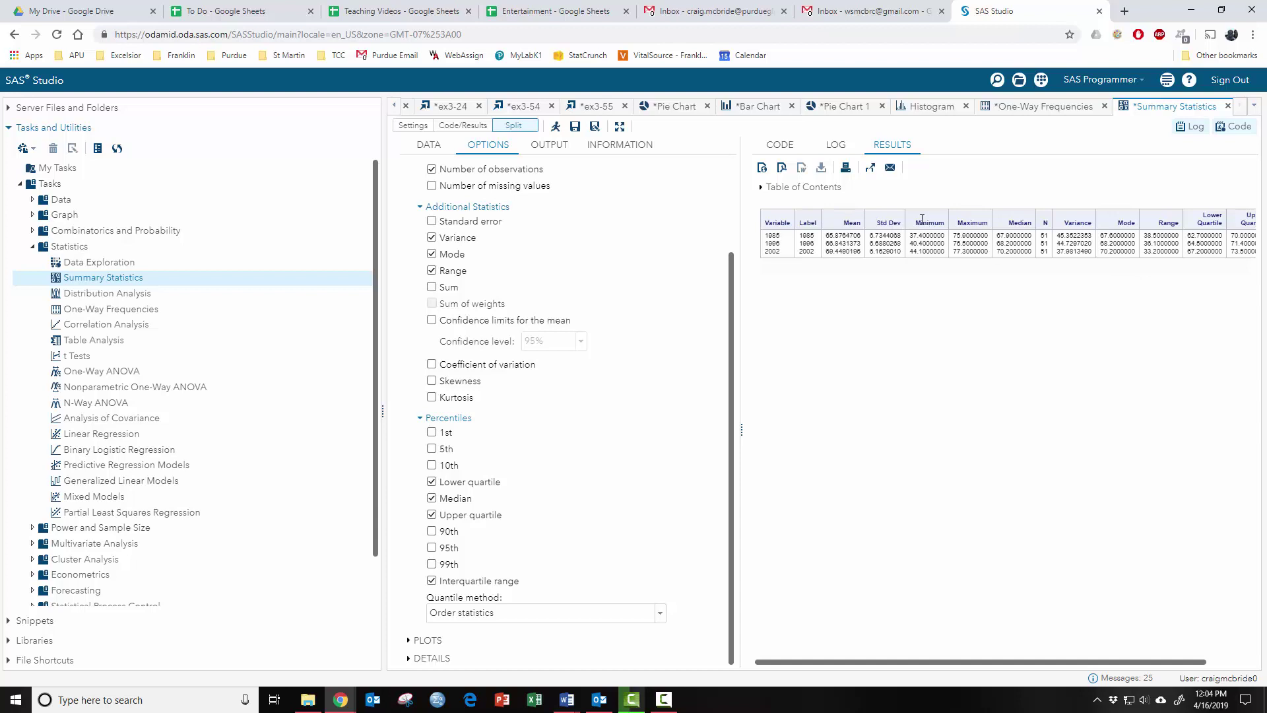
Step: Compare the generated proc means code with the summary statistics results
click(783, 146)
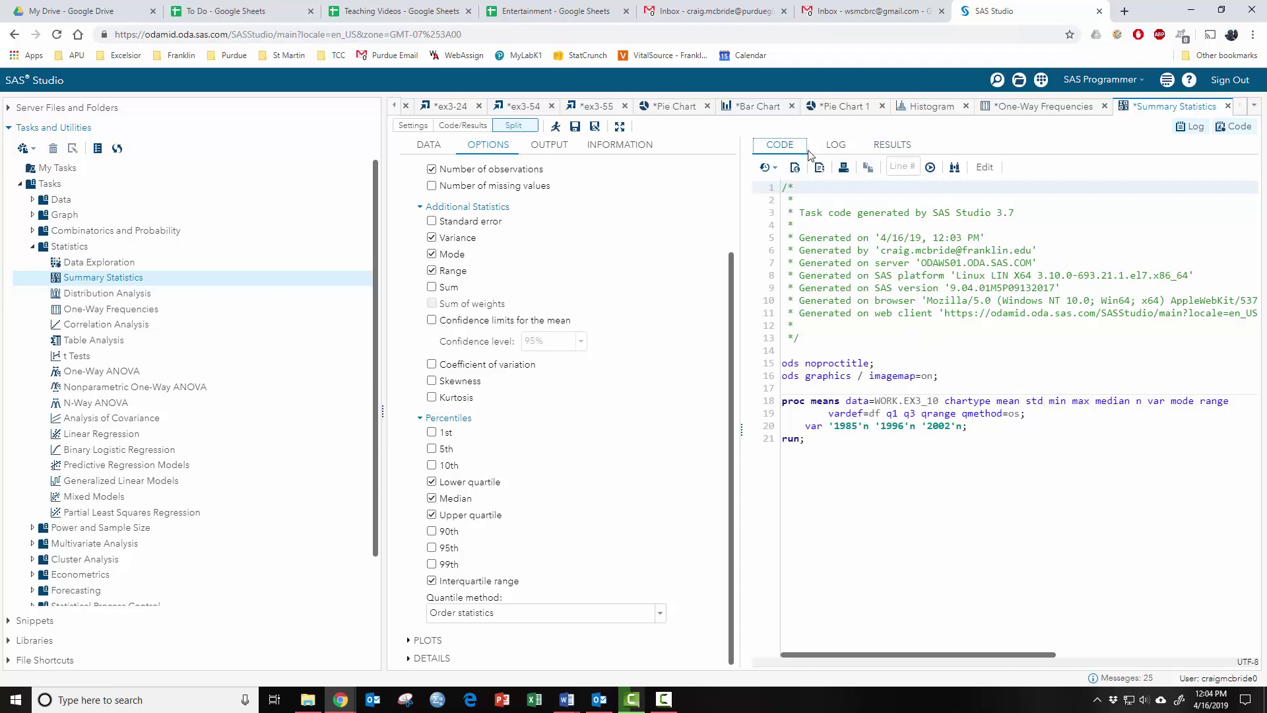
click(878, 146)
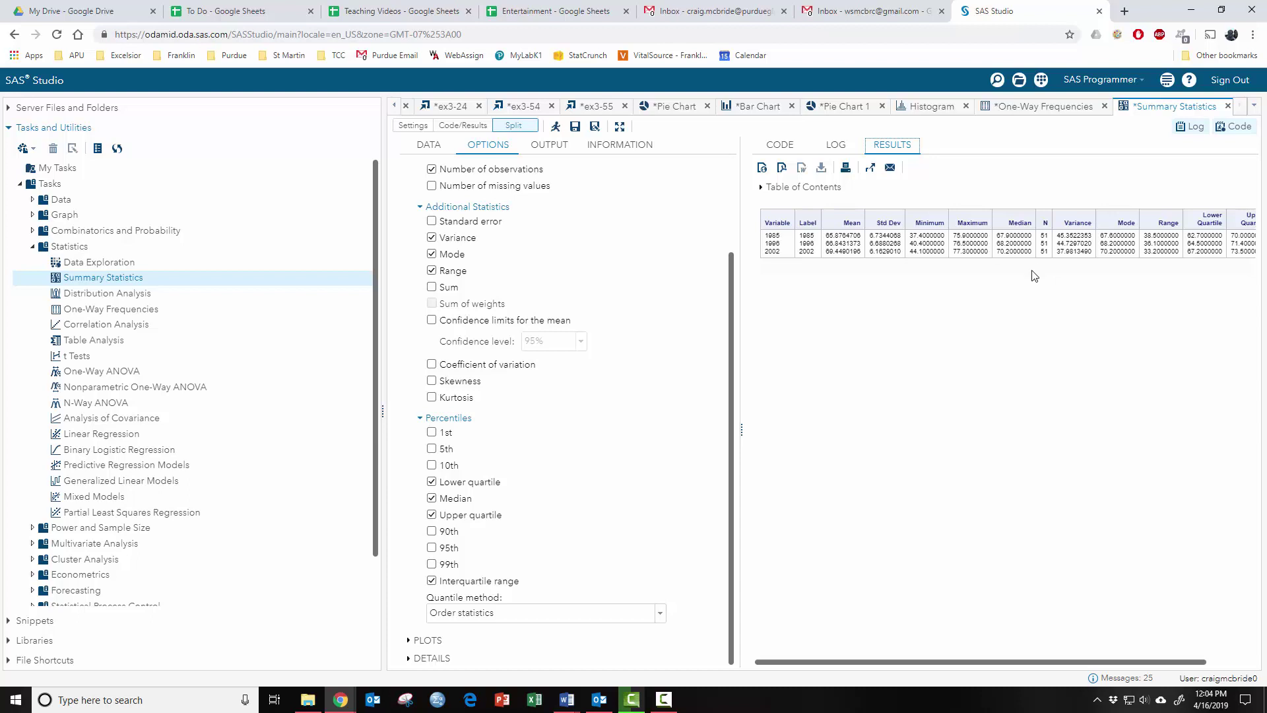
click(781, 146)
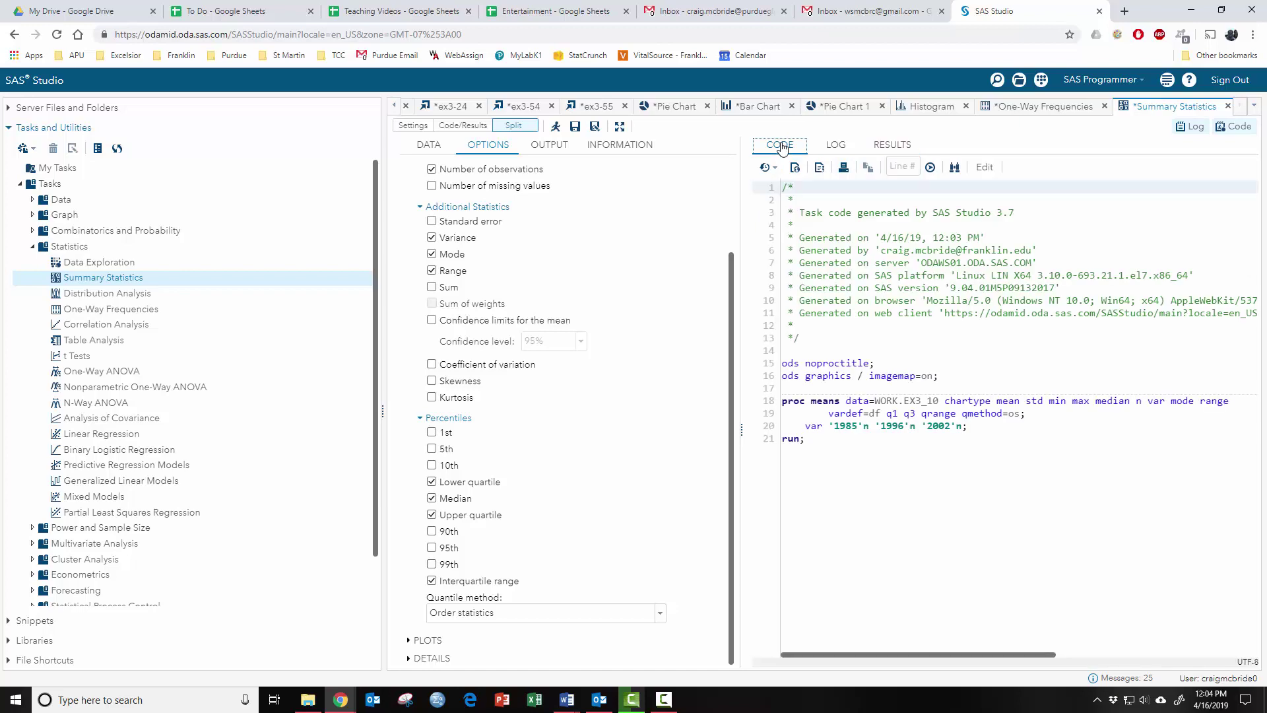
Step: Open the code as Program 1 and reorder statistics to mean std min q1 median q3 max
click(984, 167)
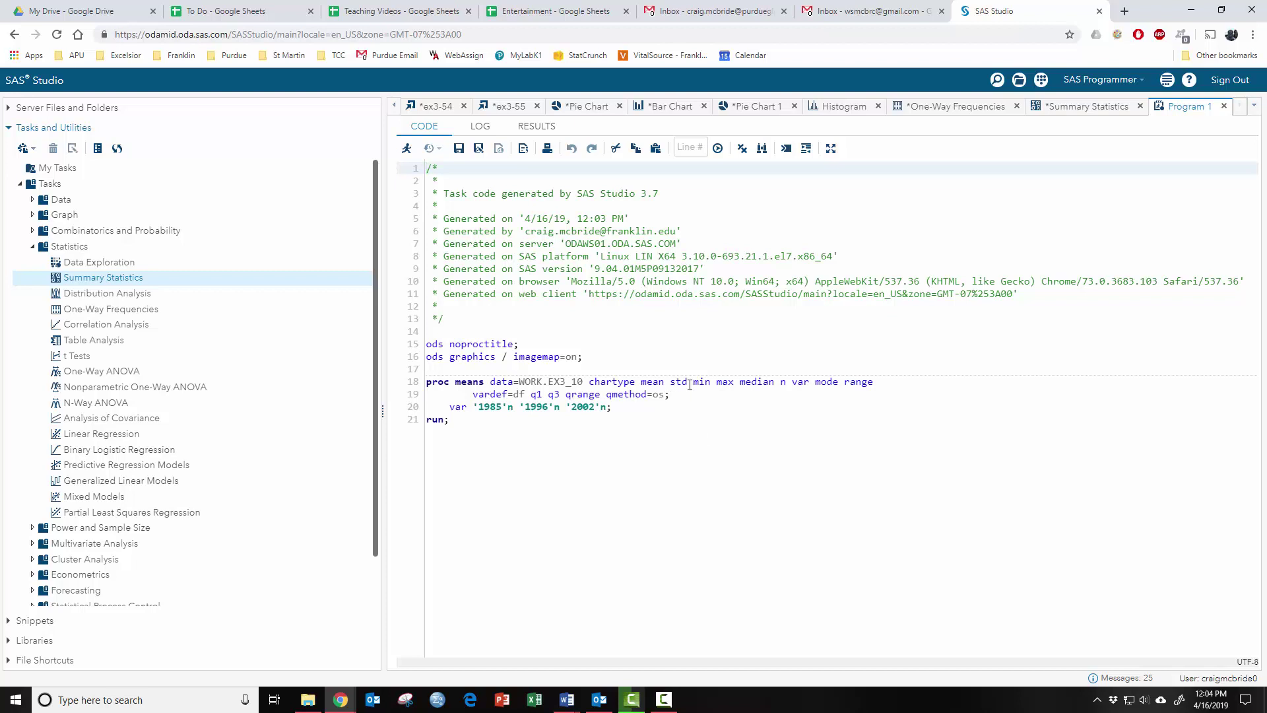
click(713, 383)
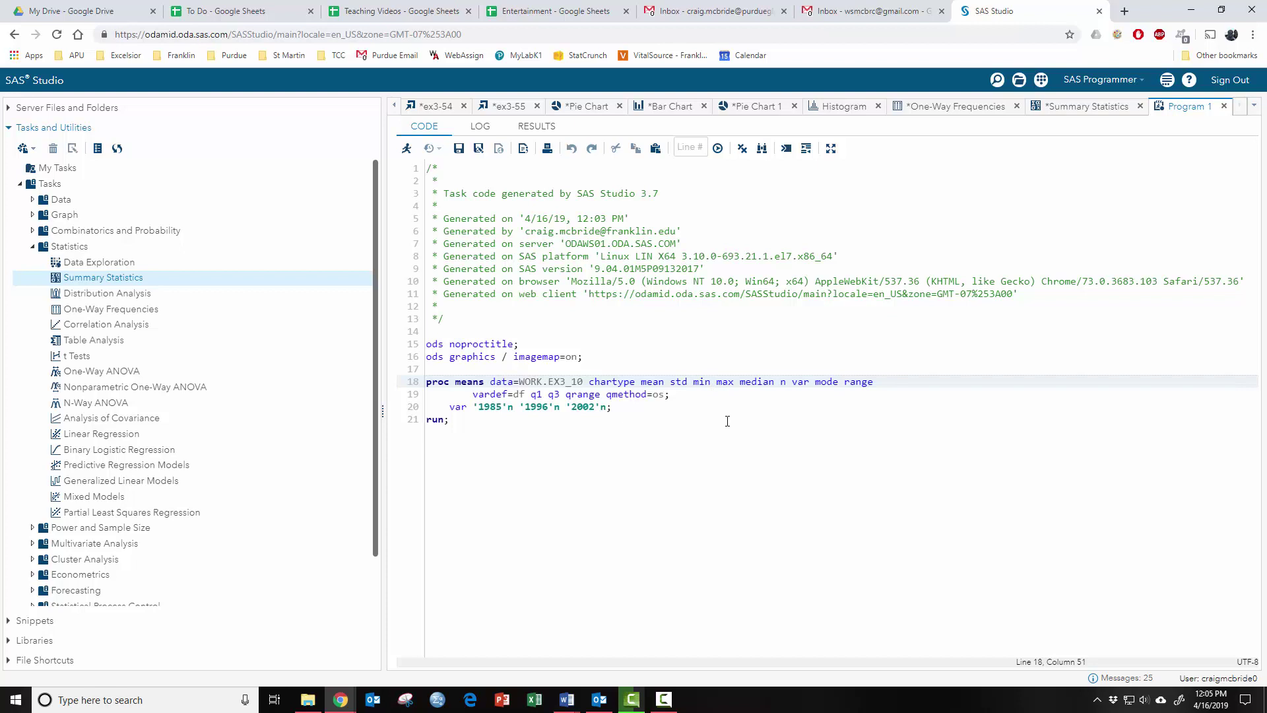
text(q1 )
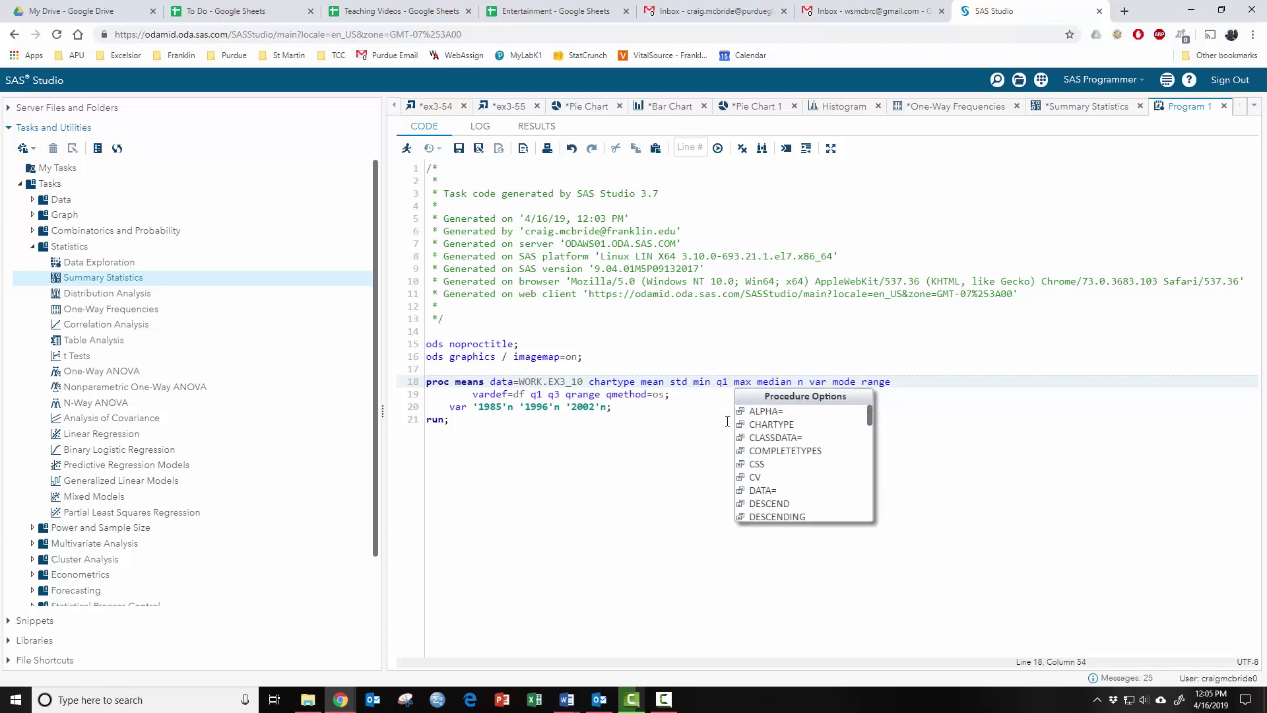
text(median )
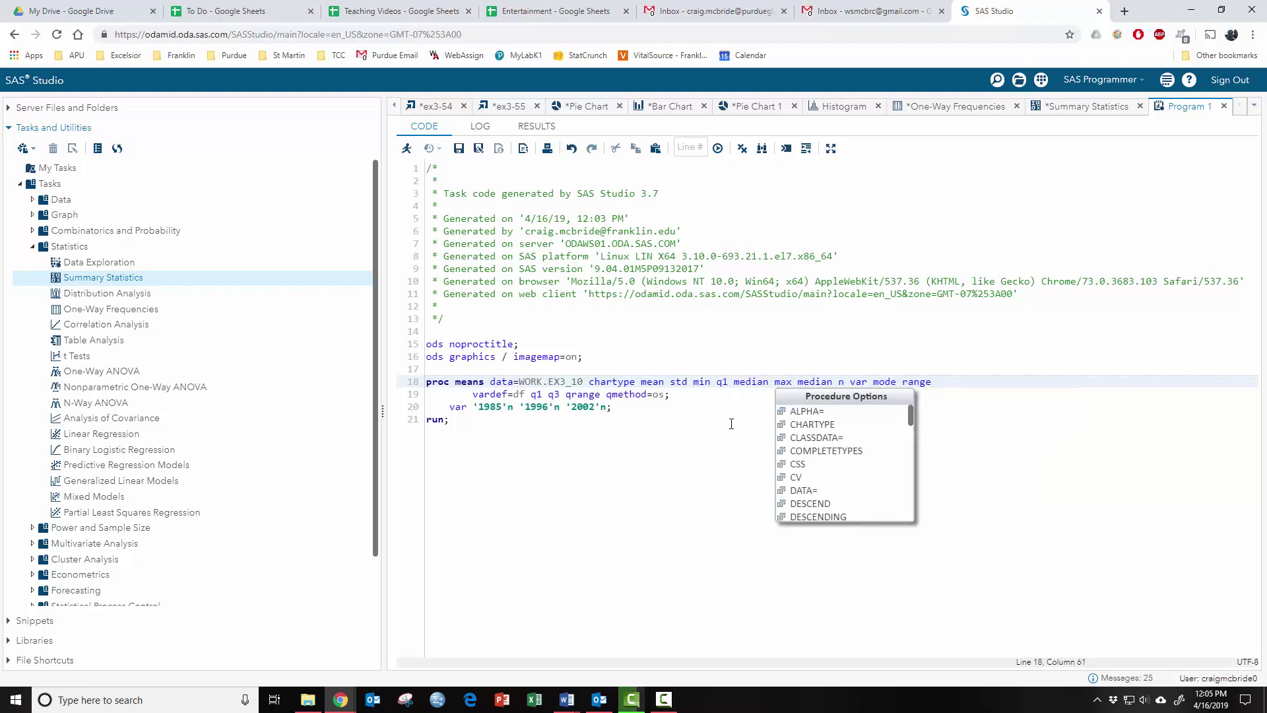
text(q3)
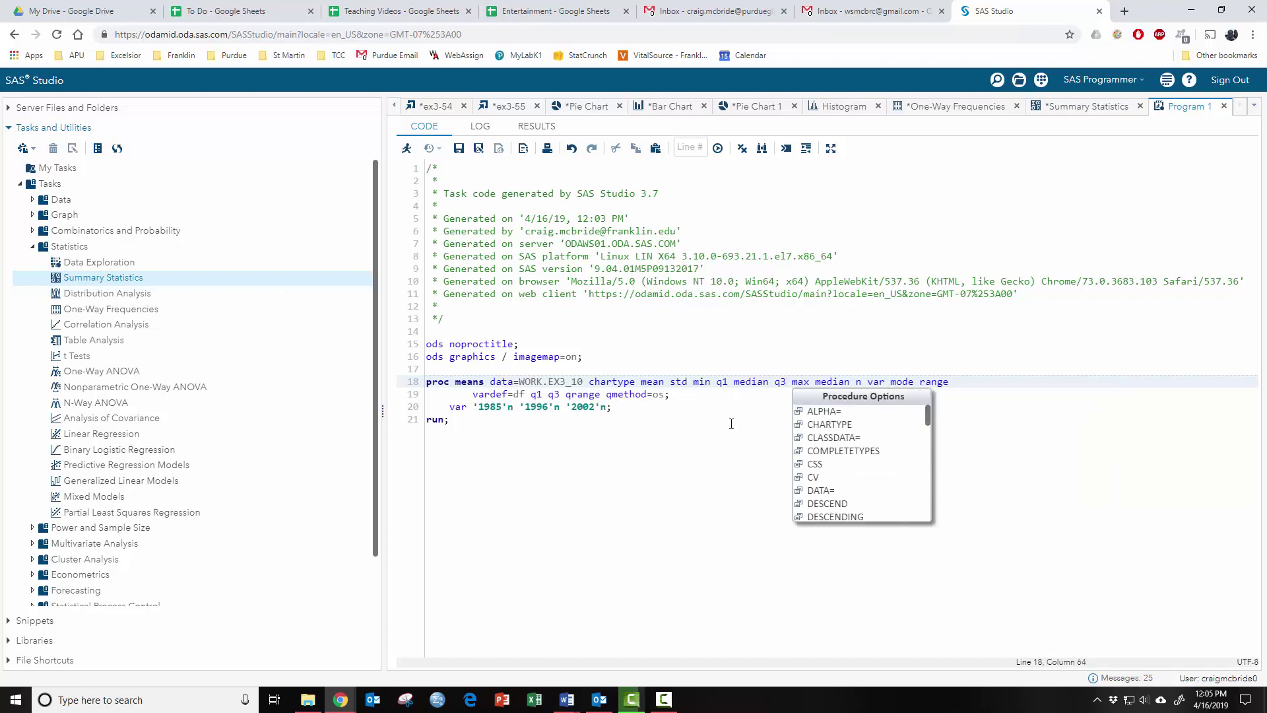
key(Right)
key(Right)
key(Right)
key(Right)
key(Right)
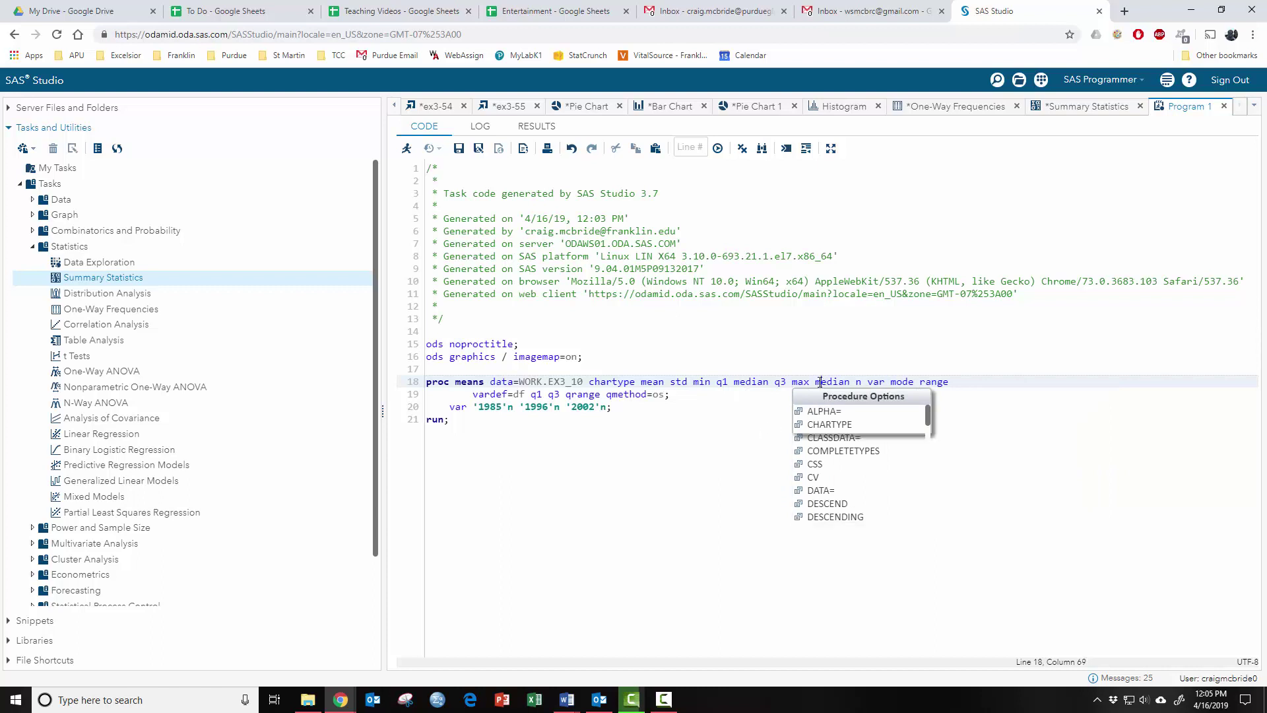
key(Delete)
key(Delete)
key(Delete)
key(Delete)
key(Delete)
key(Delete)
key(Delete)
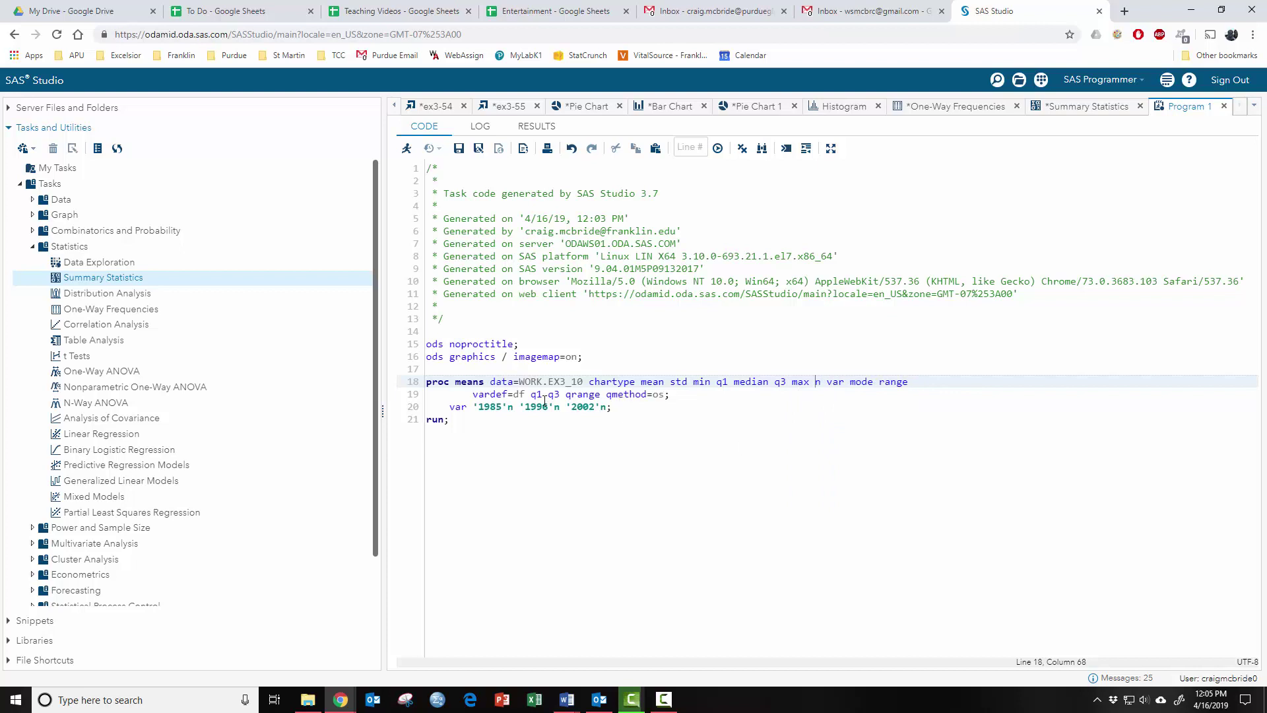
click(566, 394)
key(BackSpace)
key(BackSpace)
key(BackSpace)
key(BackSpace)
key(BackSpace)
key(BackSpace)
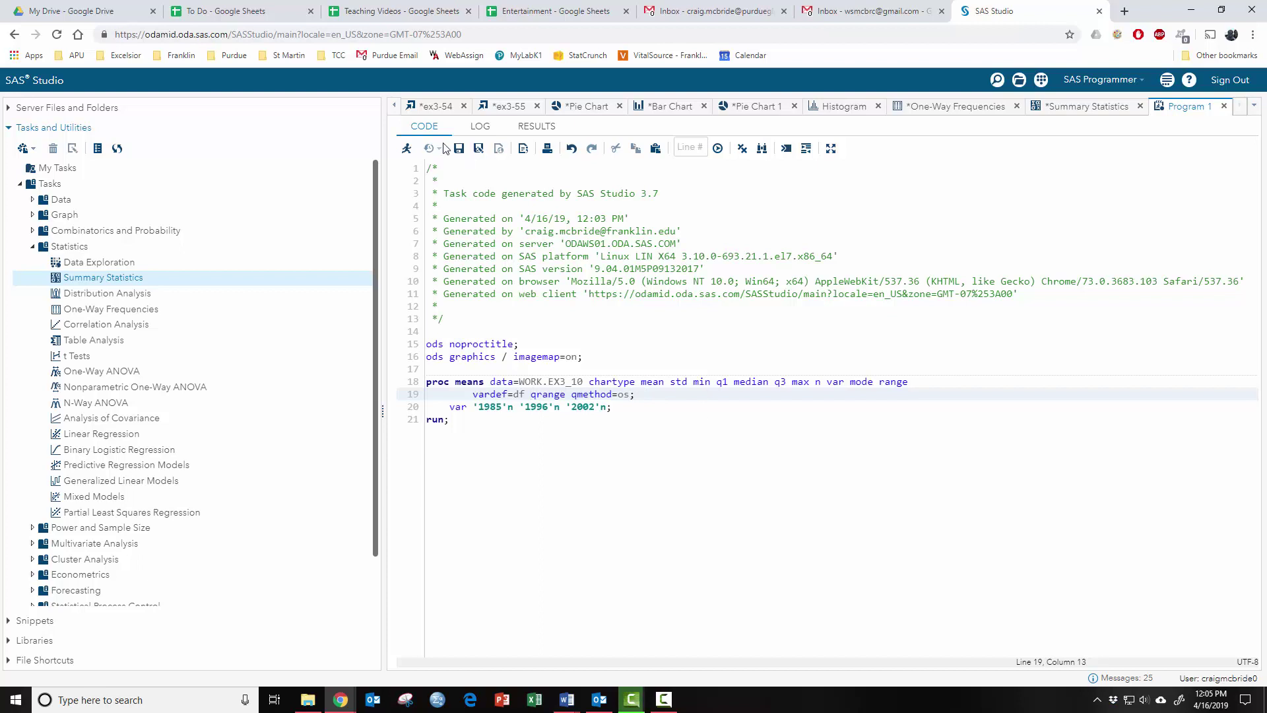
Step: Run the edited program and highlight the Minimum through Upper Quartile column headings
click(406, 148)
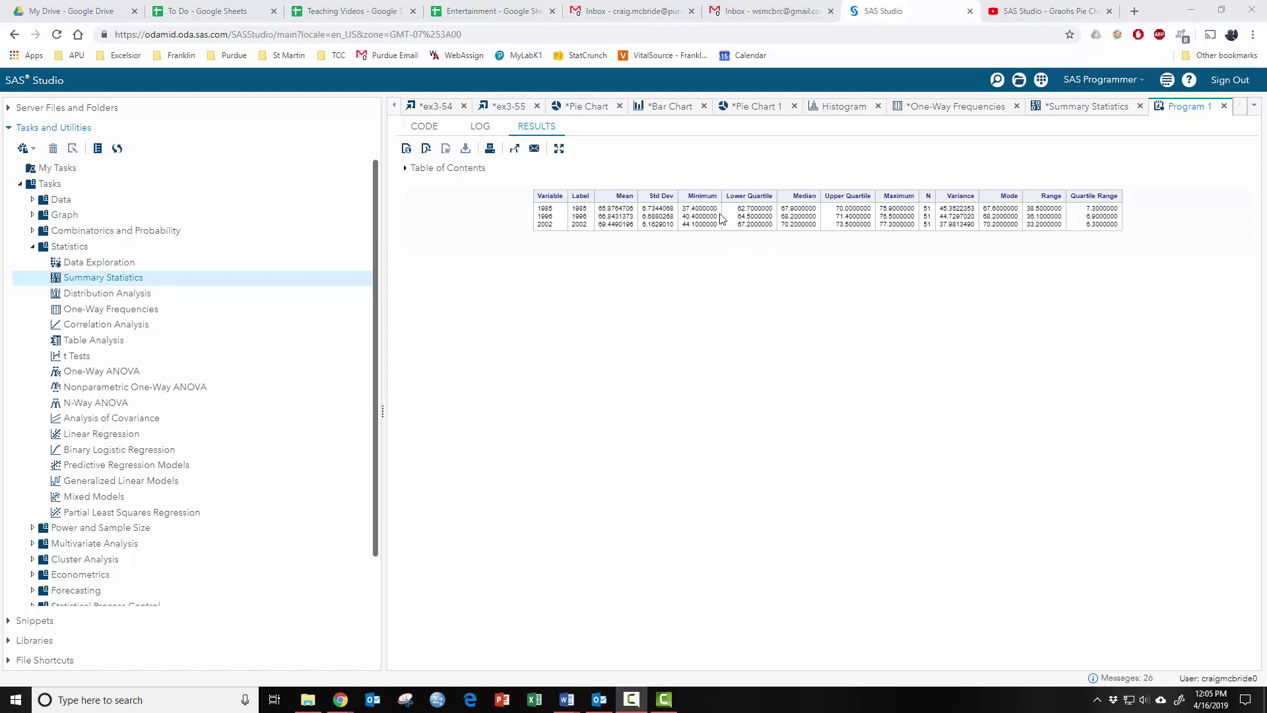
drag(687, 196, 910, 197)
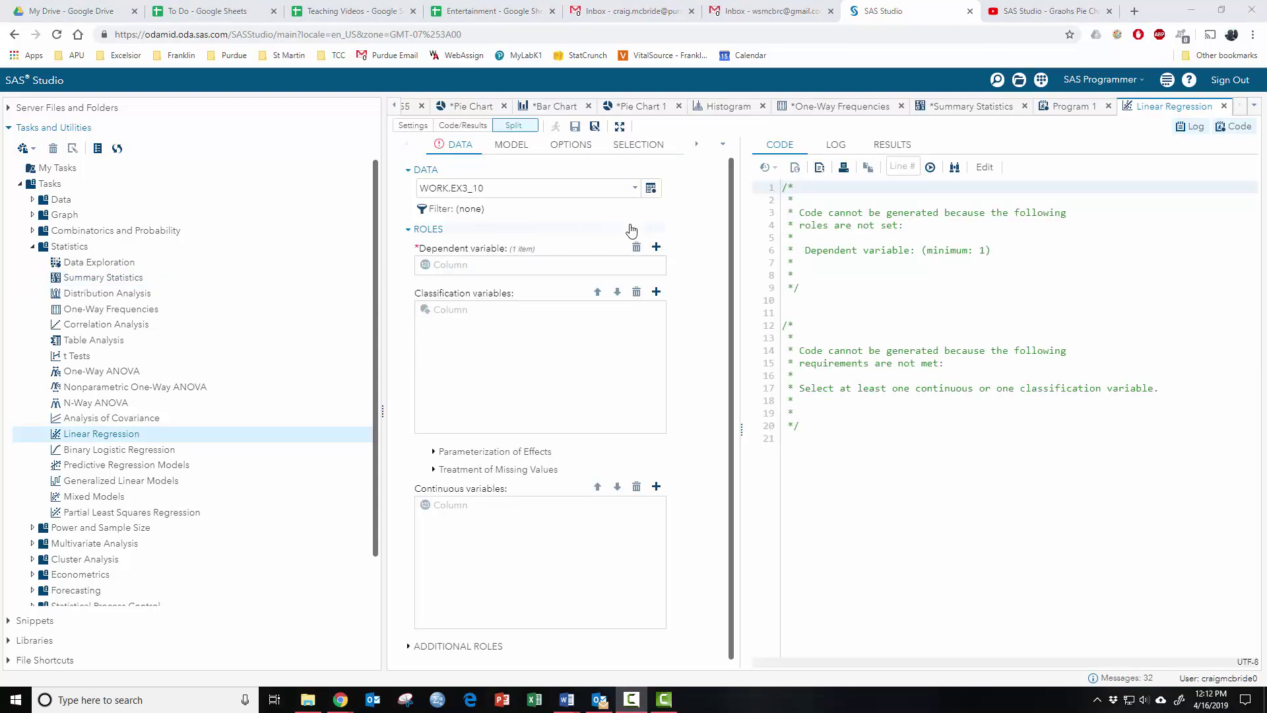
Step: Assign 2002 as the dependent variable and 1985 as the continuous variable, and expand the additional roles options
click(657, 249)
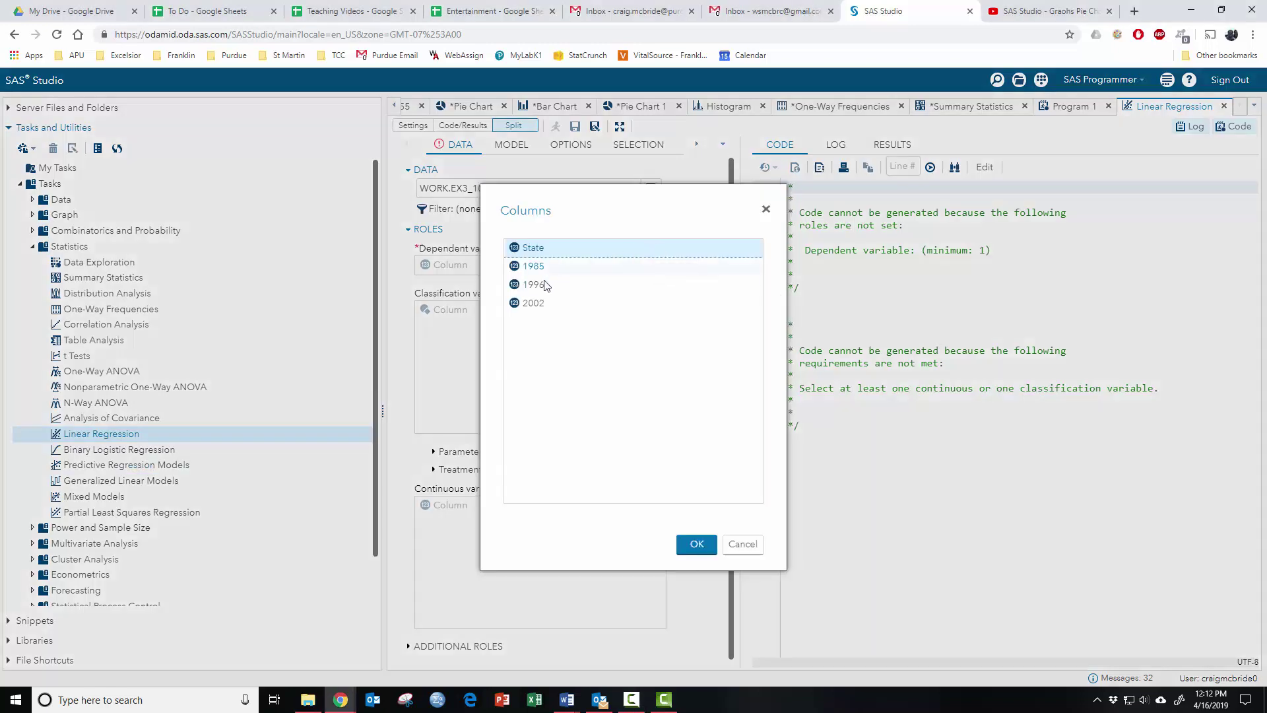
double_click(537, 304)
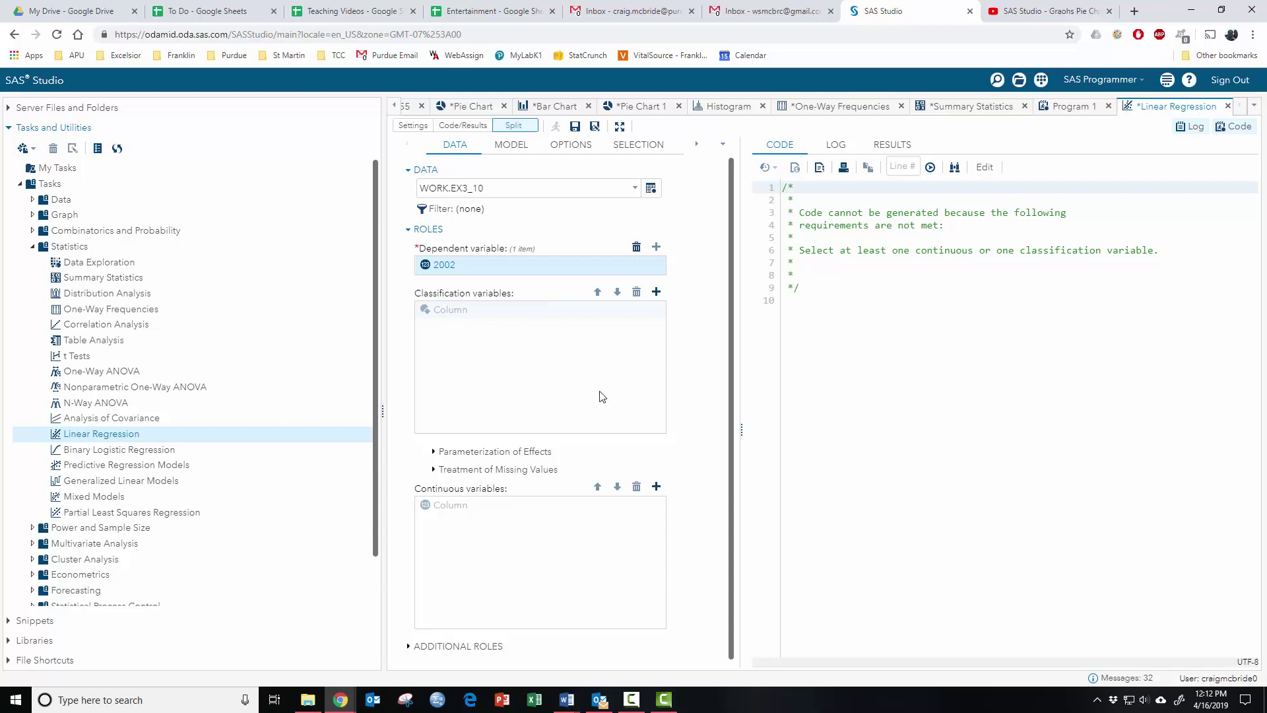
click(656, 486)
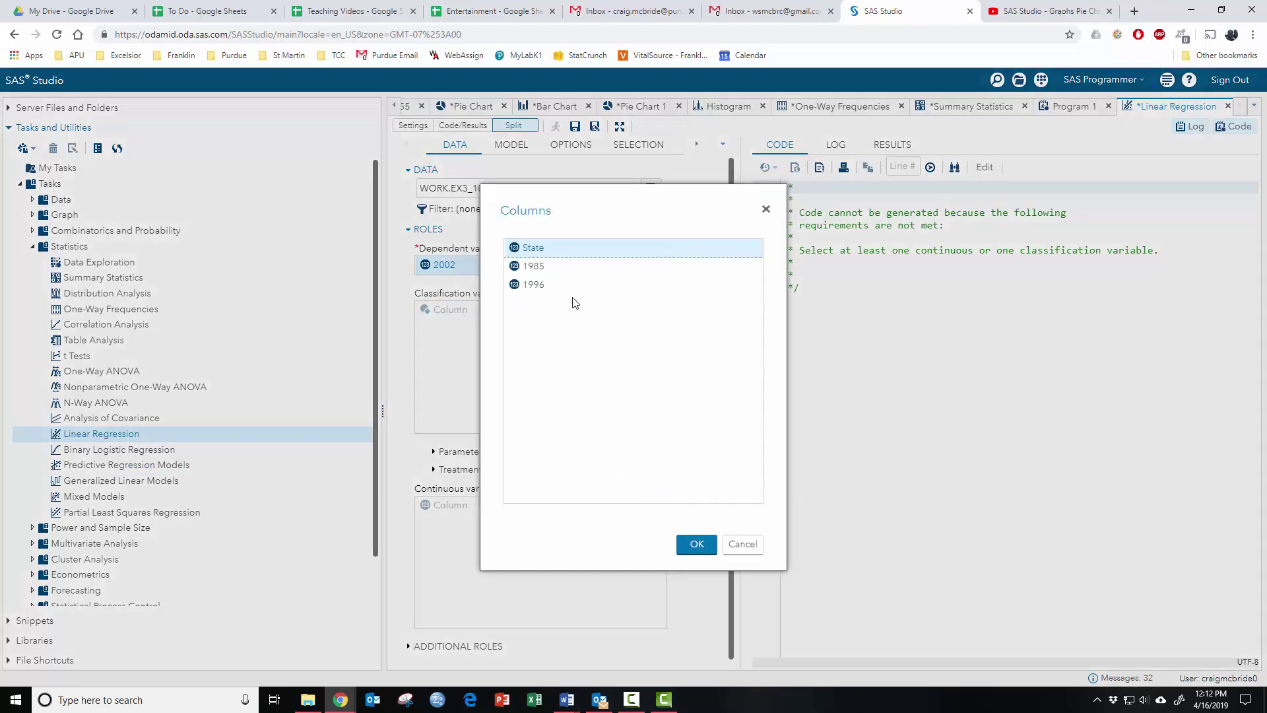
double_click(533, 270)
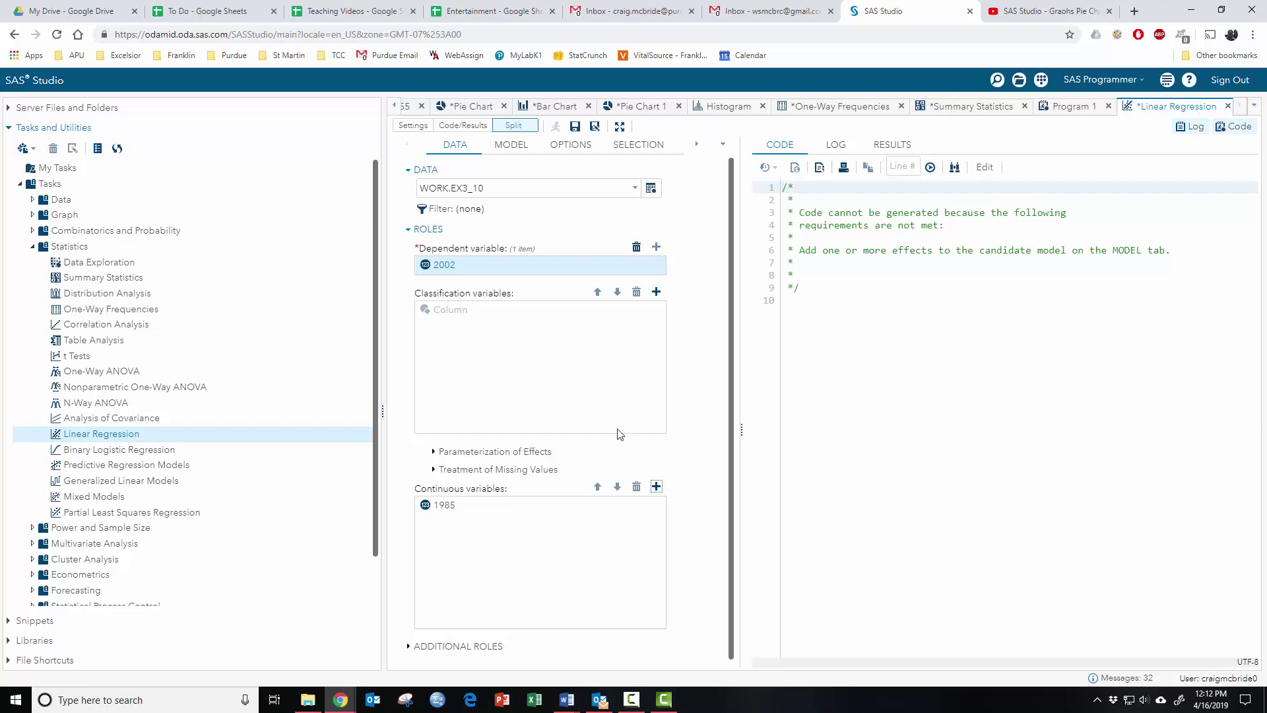
scroll(479, 571, down, 1)
click(455, 641)
scroll(498, 604, down, 3)
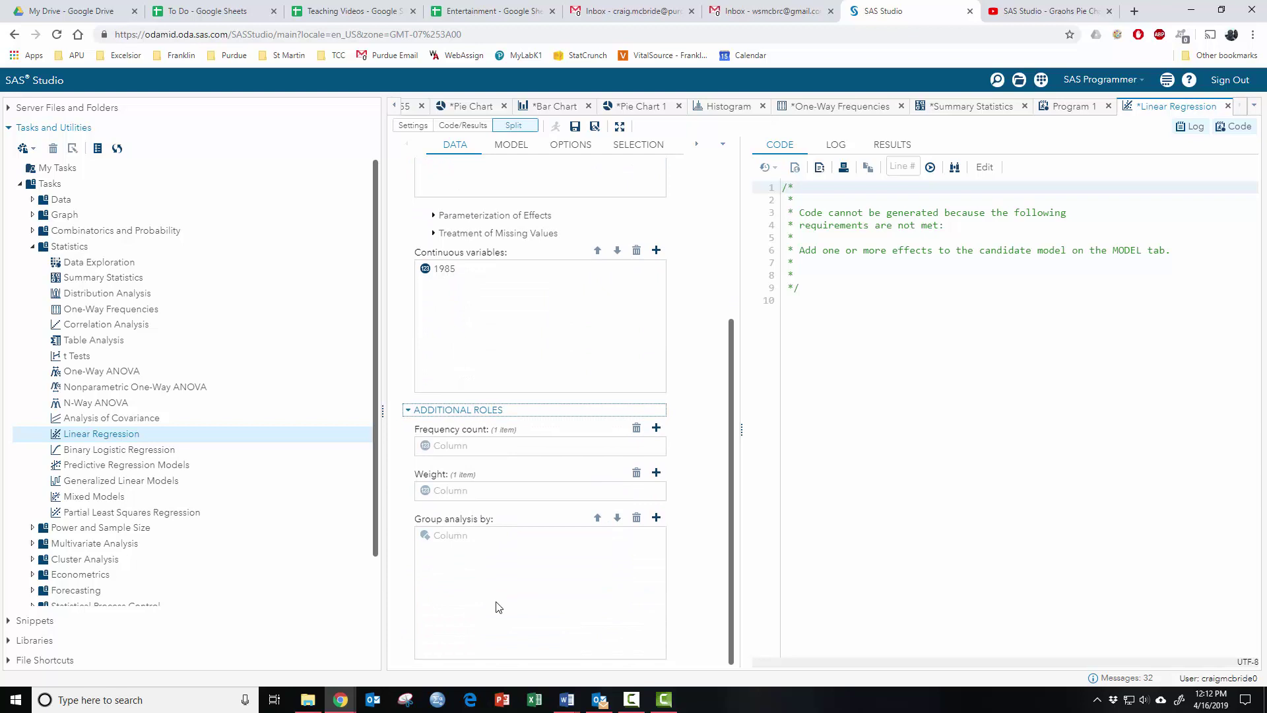
scroll(499, 606, up, 3)
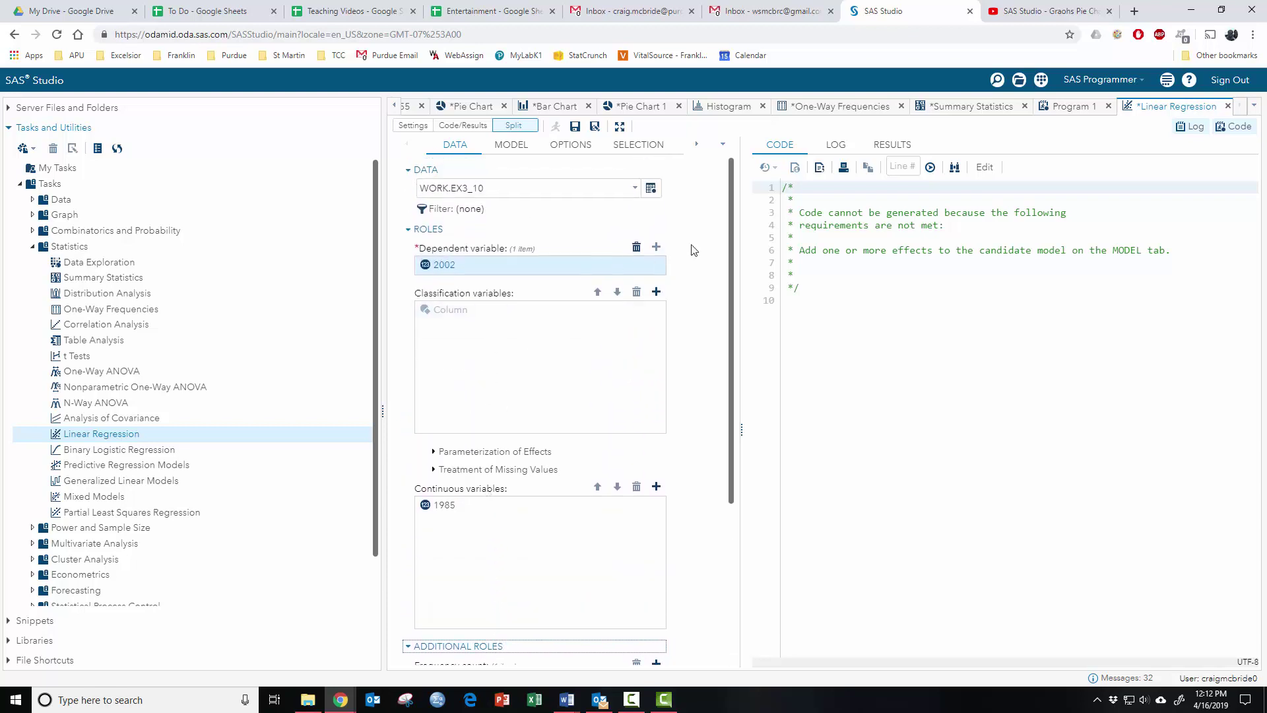
Step: On the Model tab, add 1985 to the model effects in the Model Effects Builder
click(511, 147)
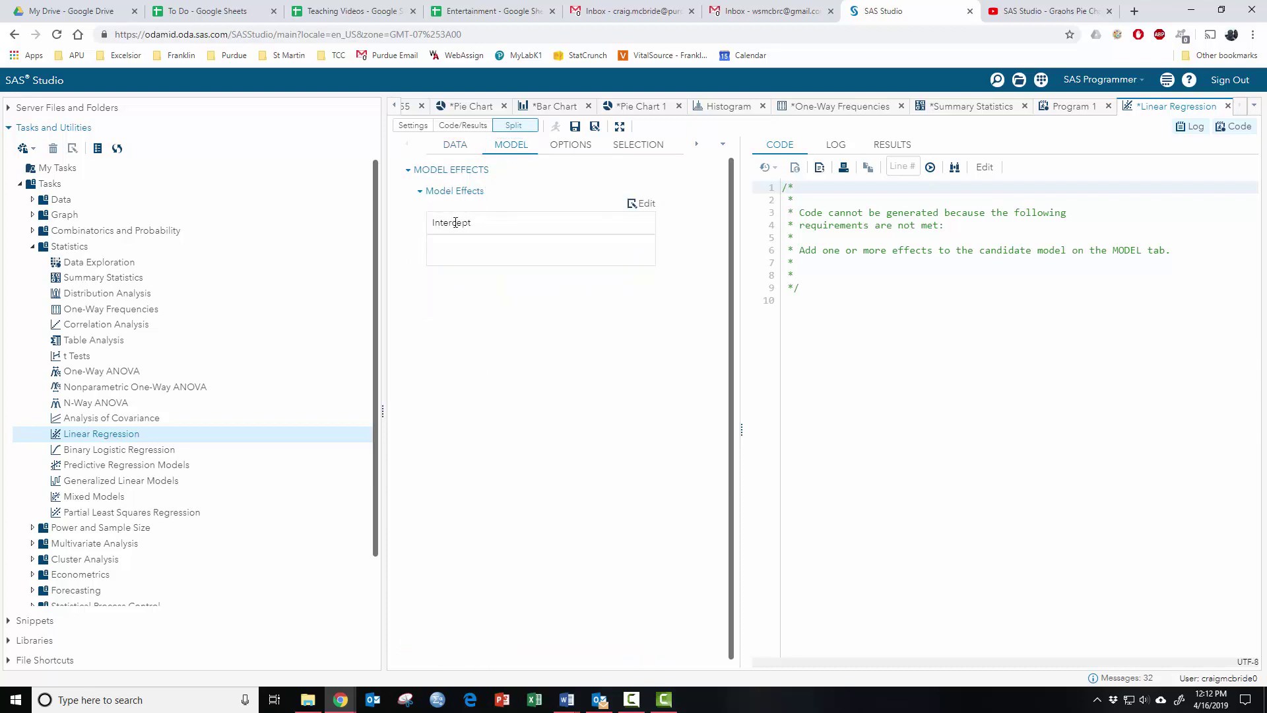
click(641, 203)
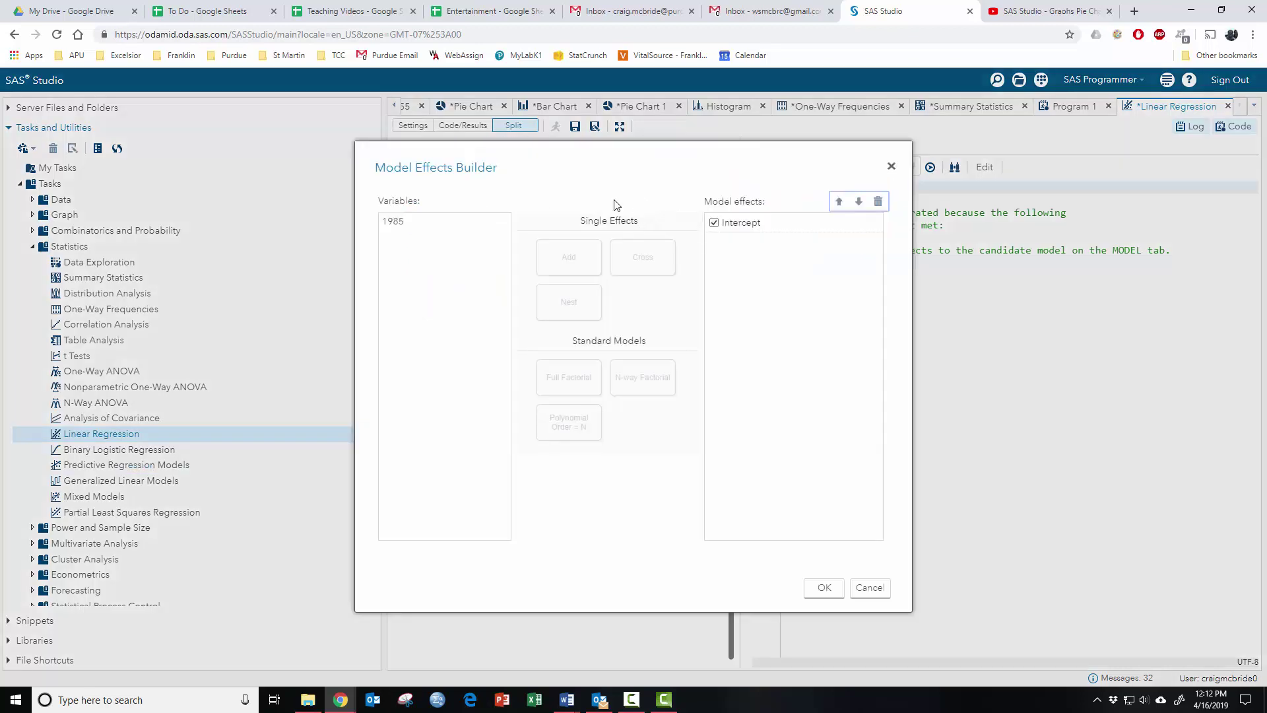
click(398, 220)
click(572, 264)
click(823, 590)
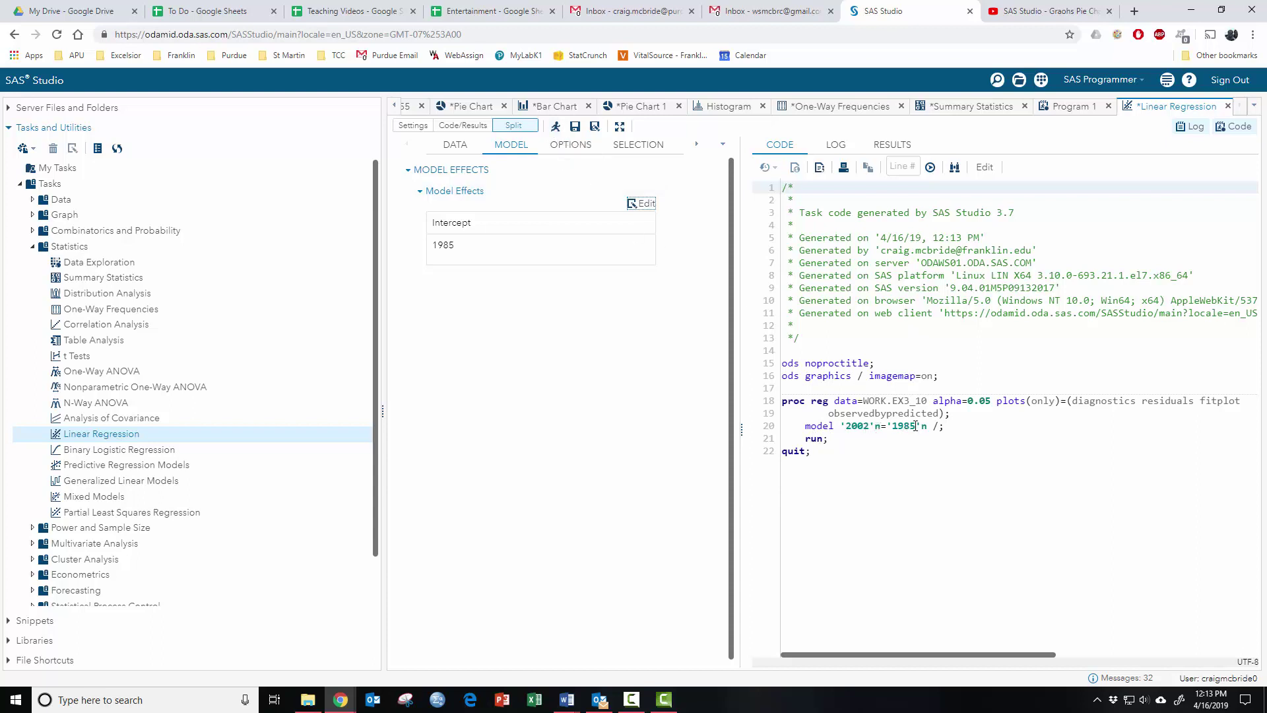
Step: Run the regression and review results: R-Square 0.8184, F 220.83, 2002 ≈ 14.91 + 0.828 × 1985
click(556, 127)
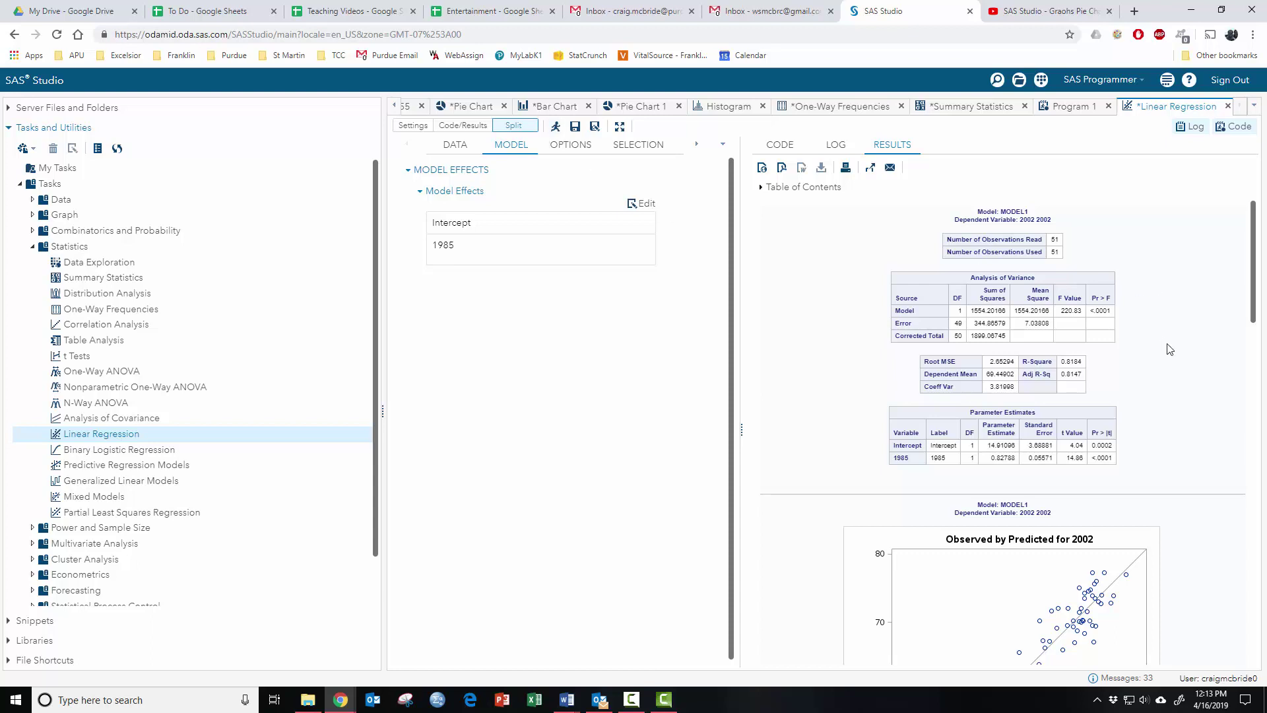
scroll(1161, 488, down, 4)
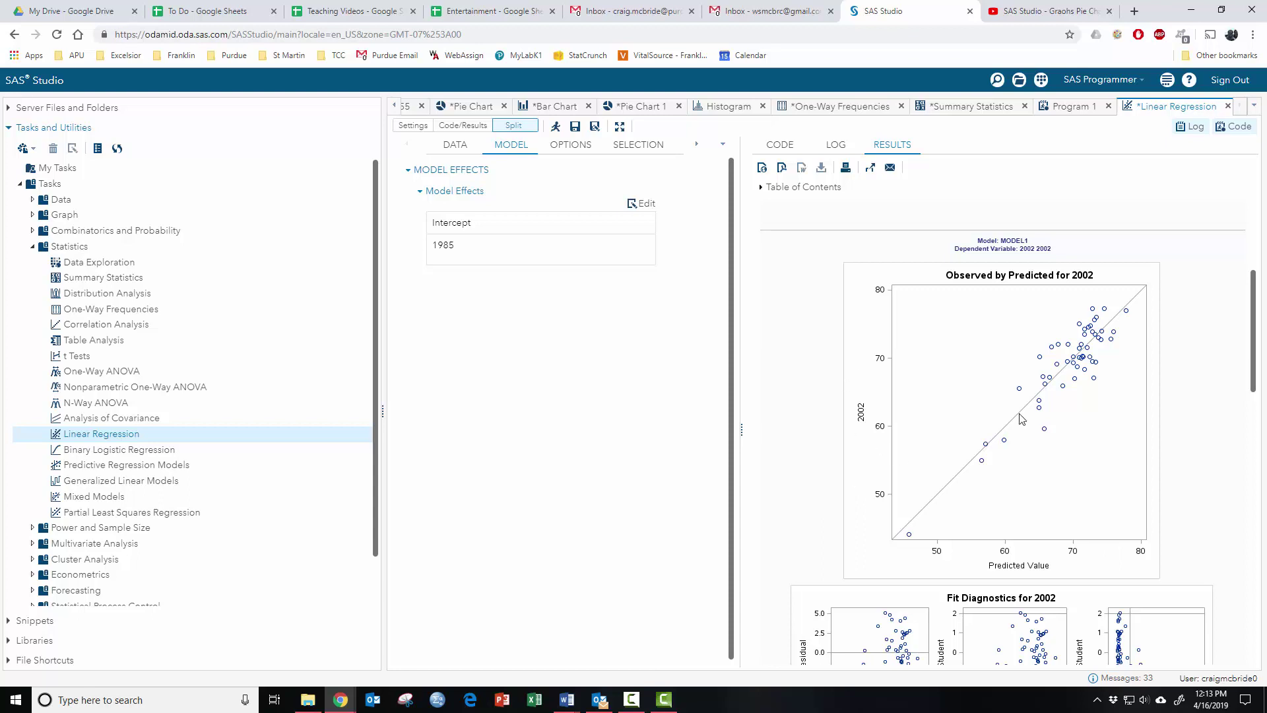
scroll(1085, 426, up, 2)
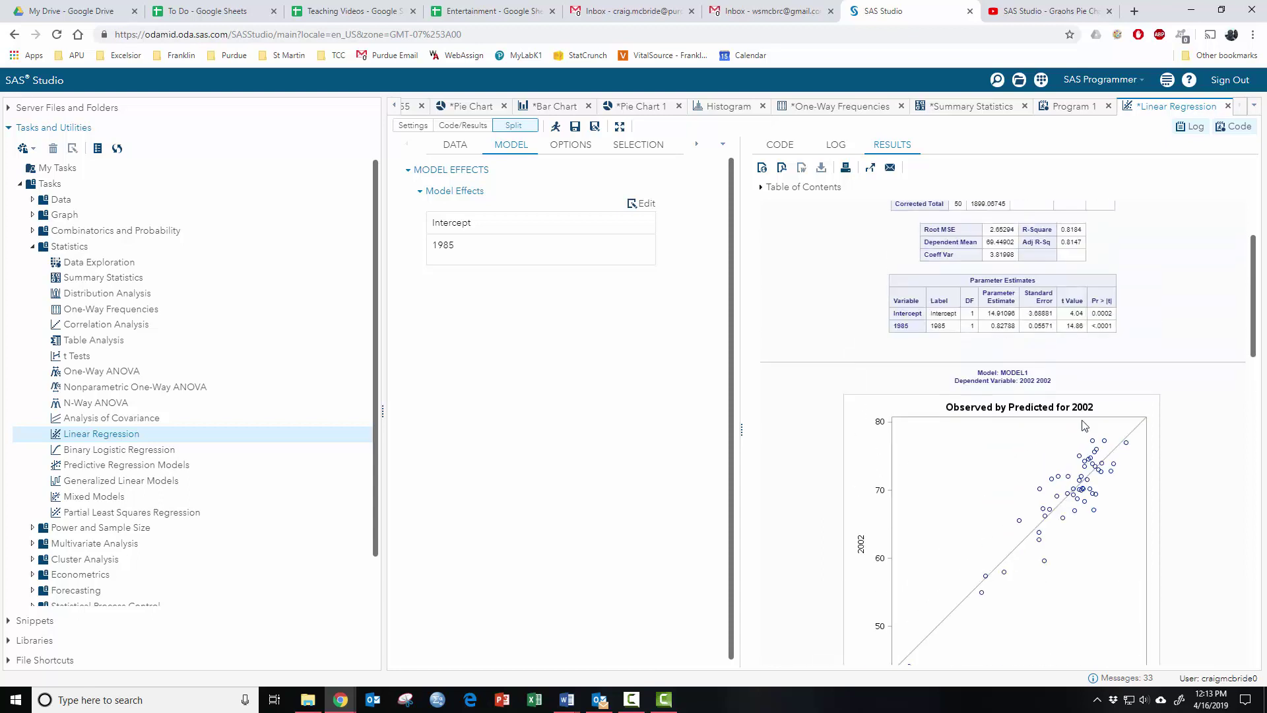
scroll(1080, 456, up, 2)
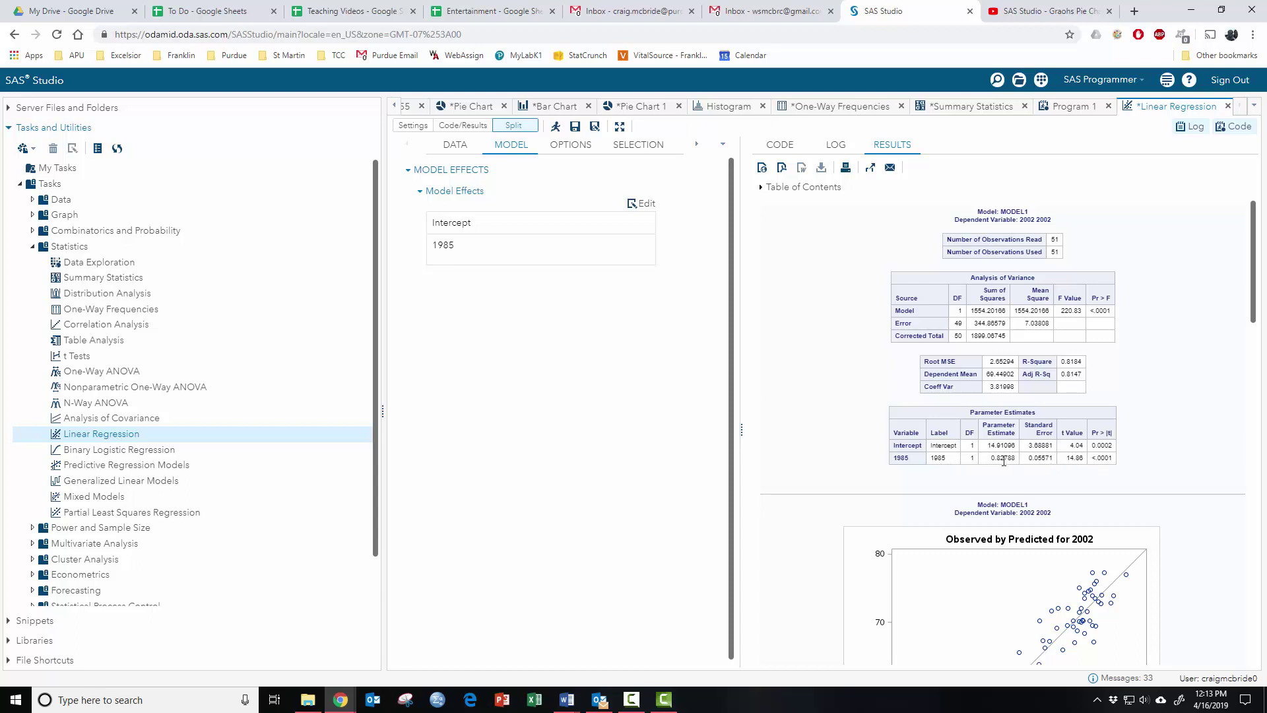
drag(990, 458, 1017, 458)
click(985, 450)
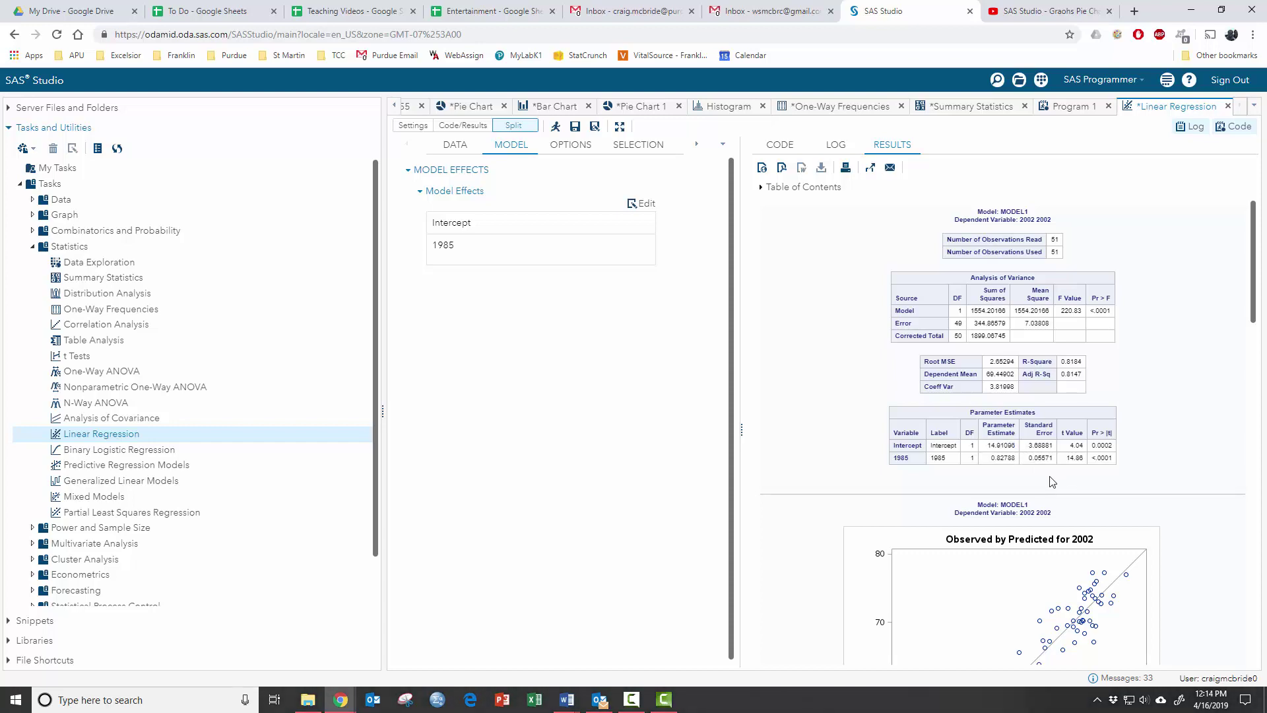
scroll(1052, 482, down, 10)
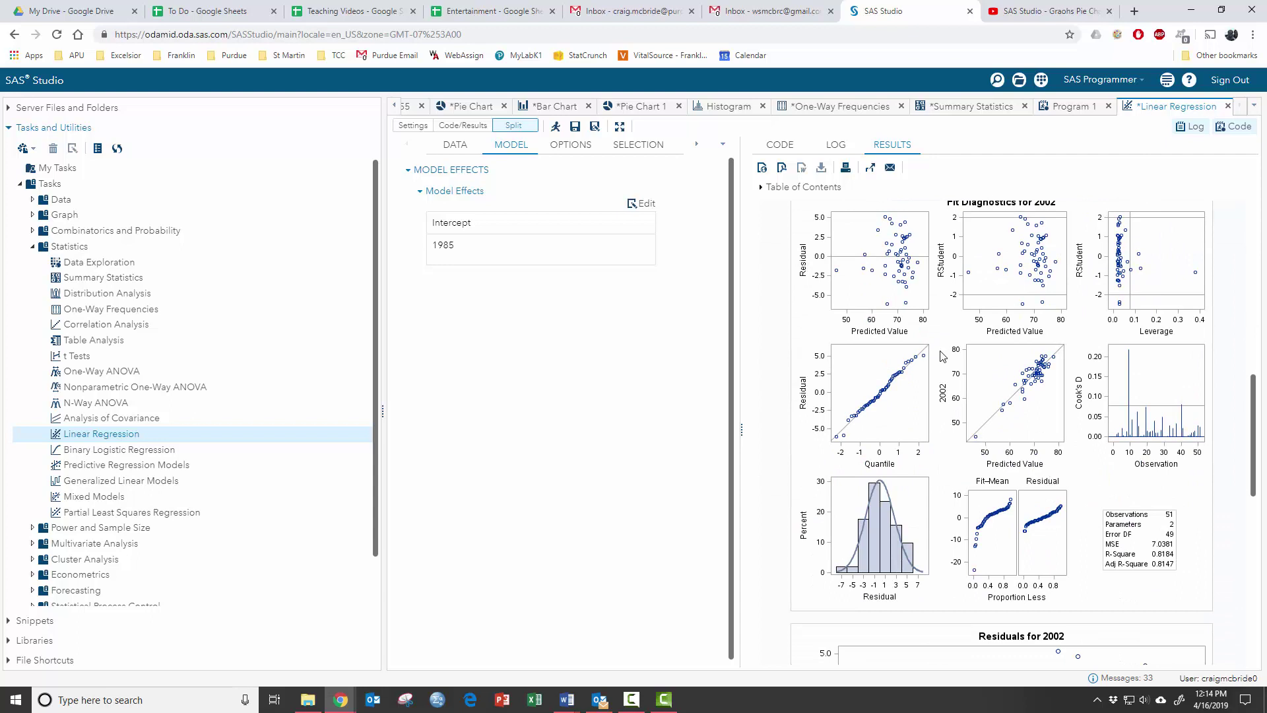
scroll(1002, 482, down, 2)
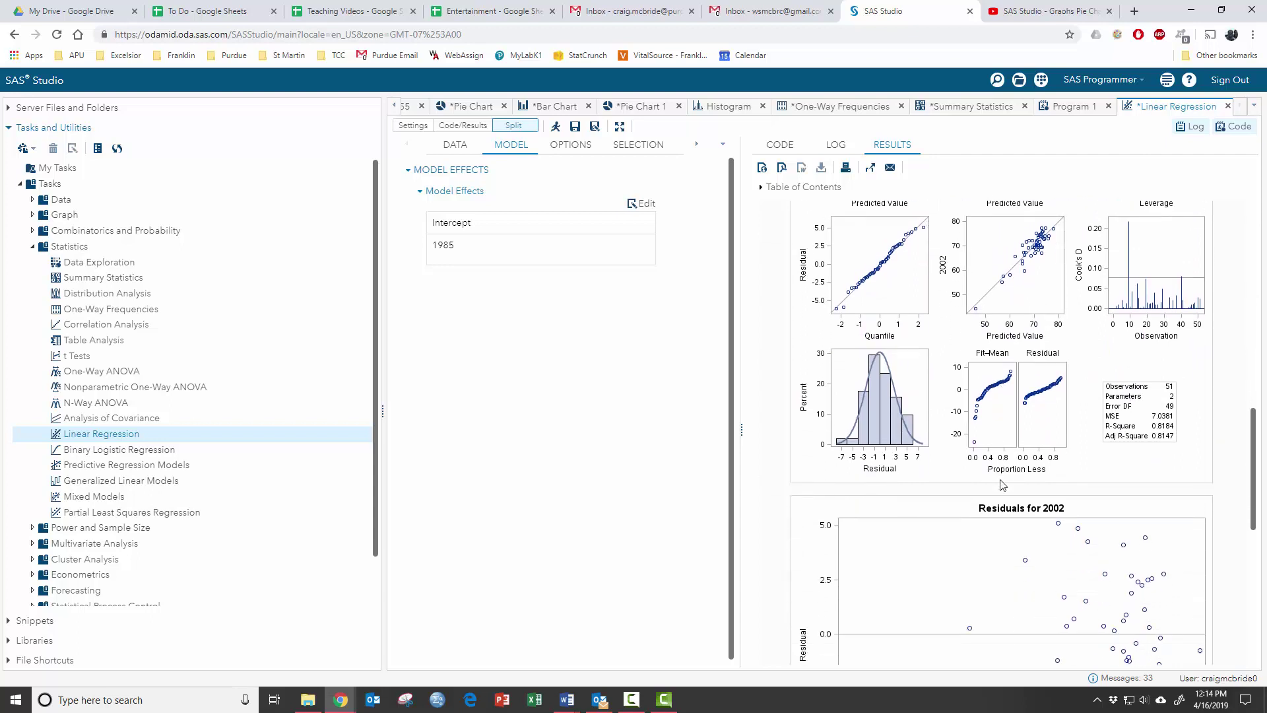
scroll(1003, 485, down, 8)
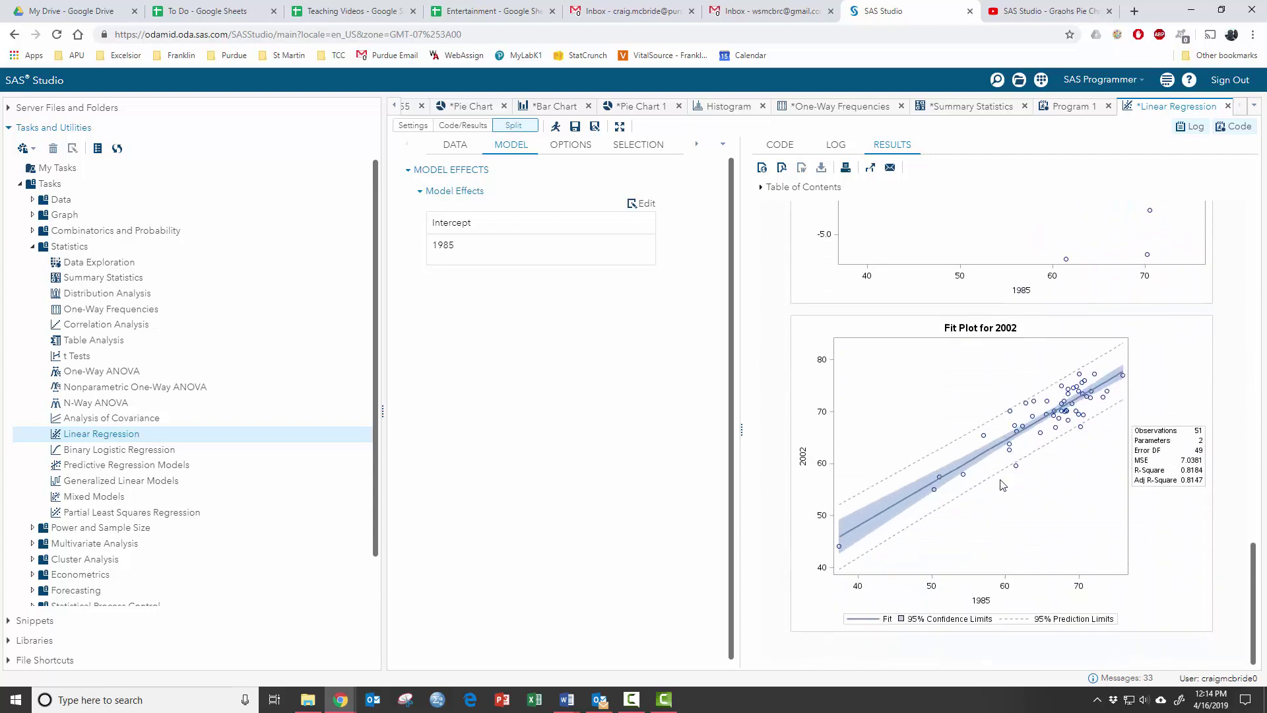
scroll(1002, 485, up, 10)
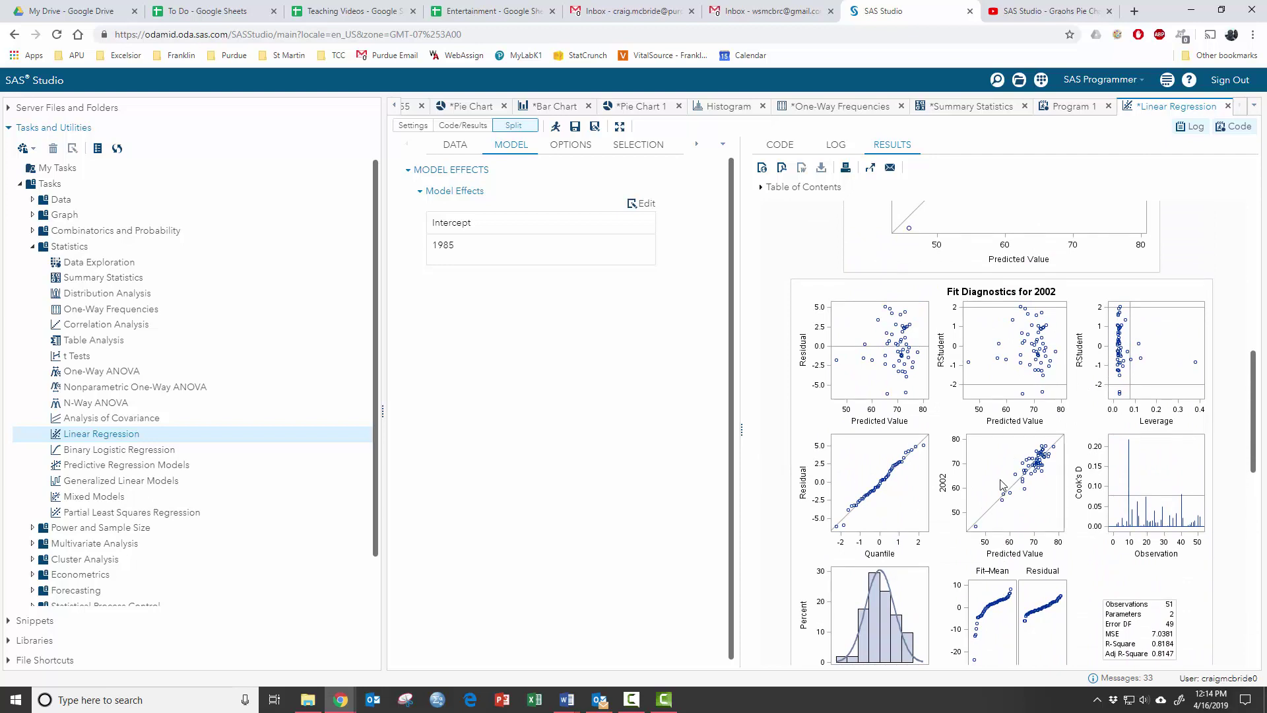
scroll(1001, 485, up, 9)
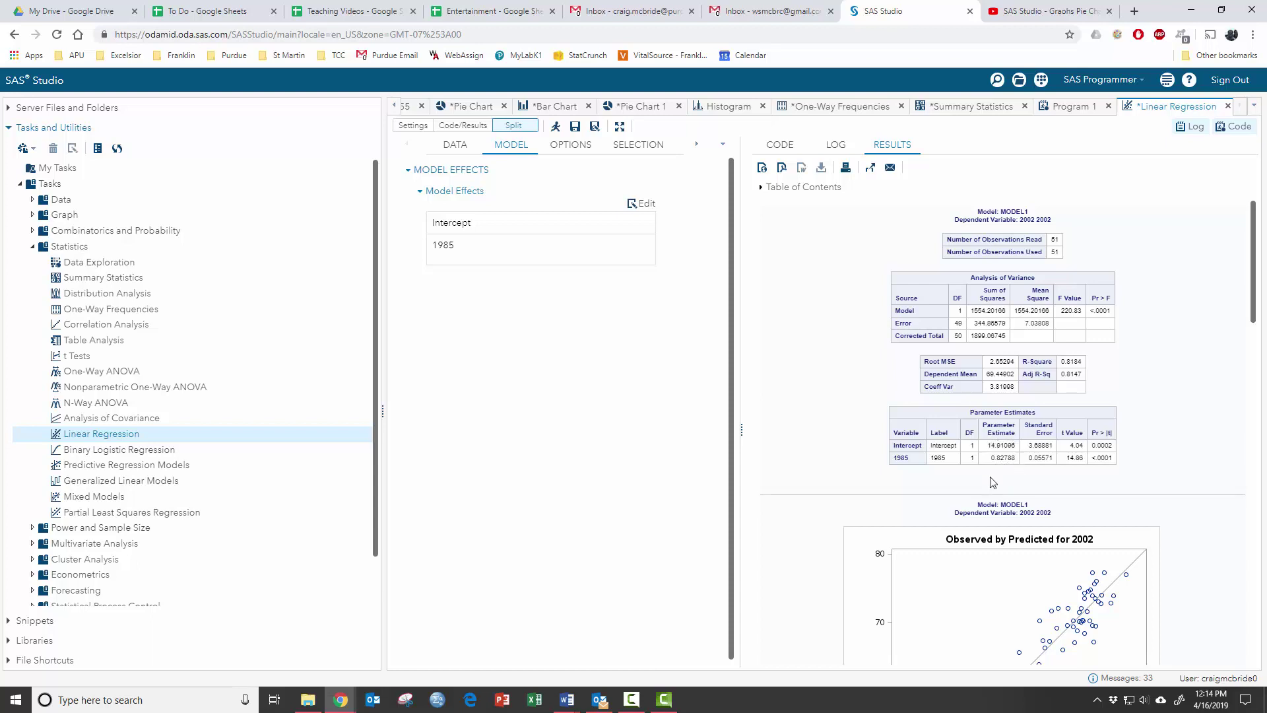
scroll(1237, 519, down, 3)
scroll(1237, 519, up, 3)
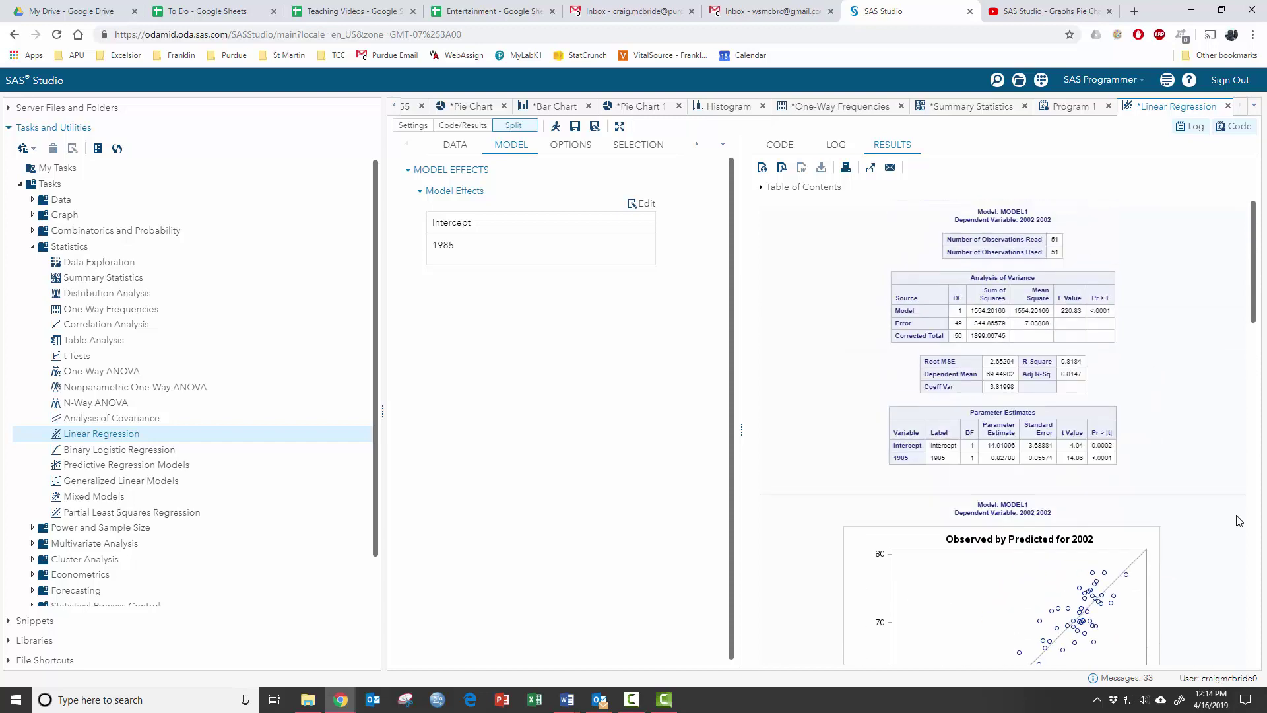